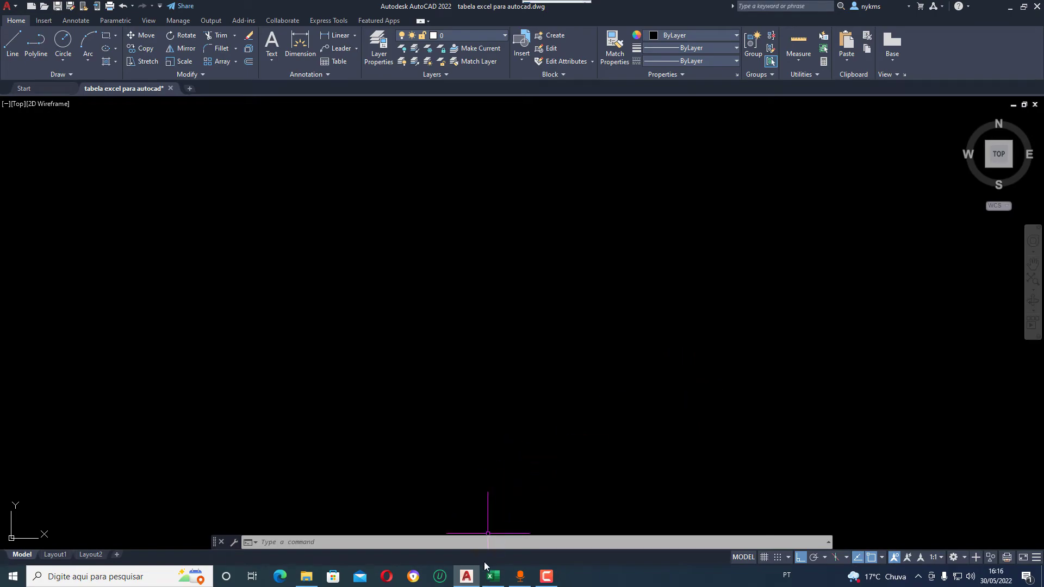
Copy the Excel equipment table A1:E25, Local through Futuramente, to the clipboard.
{"action": "left_click", "coordinate": [494, 581]}
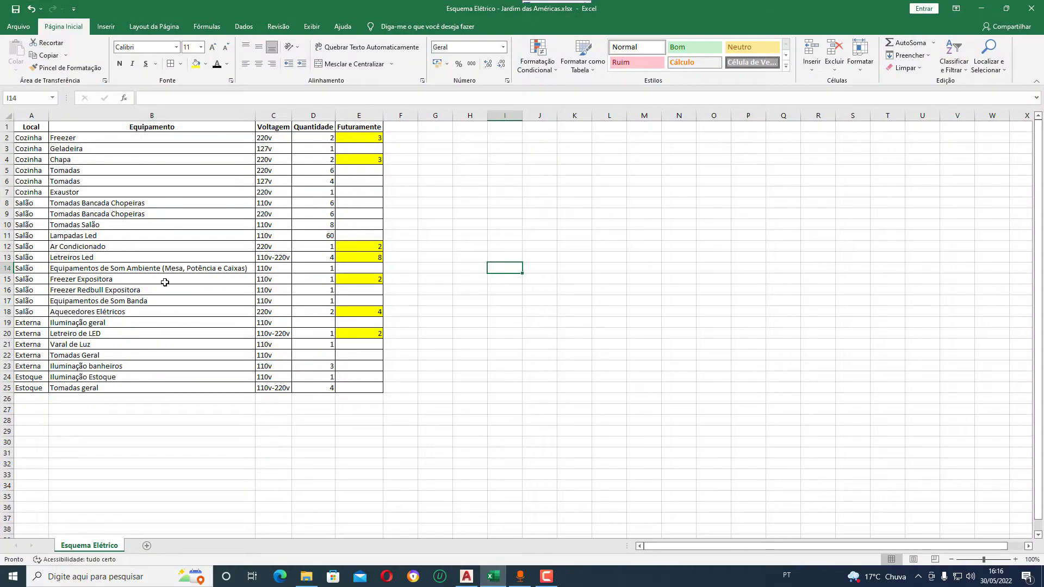
{"action": "mouse_move", "coordinate": [368, 388]}
{"action": "left_mouse_down"}
{"action": "mouse_move", "coordinate": [46, 148]}
{"action": "mouse_move", "coordinate": [41, 126]}
{"action": "left_mouse_up"}
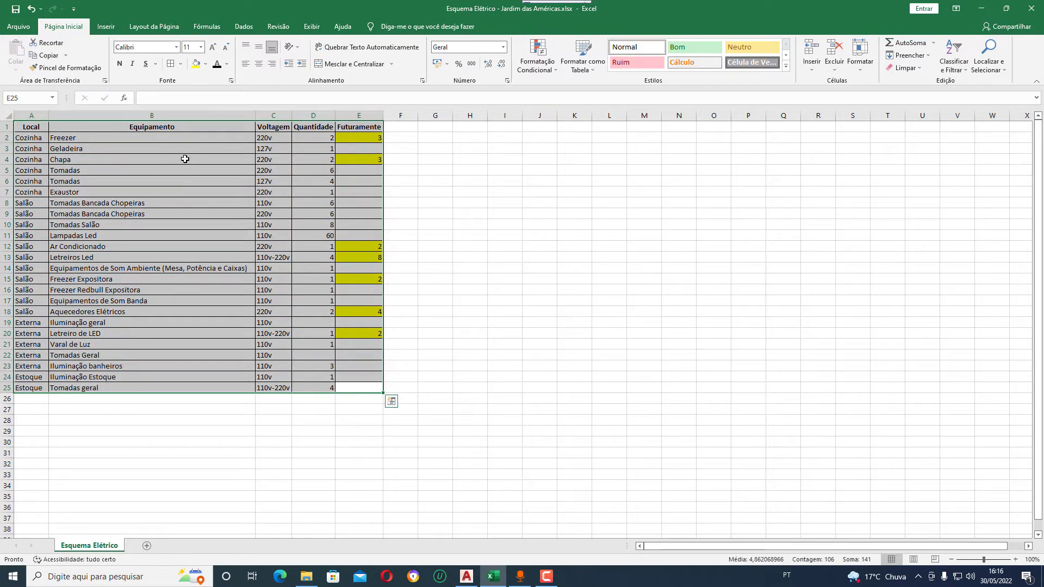
{"action": "right_click", "coordinate": [185, 159]}
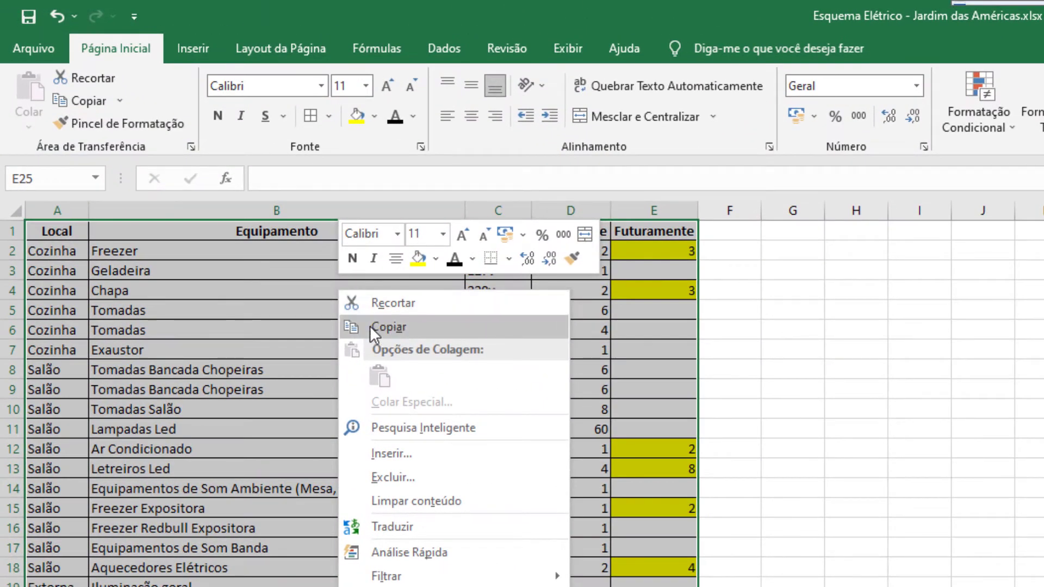
{"action": "left_click", "coordinate": [383, 326]}
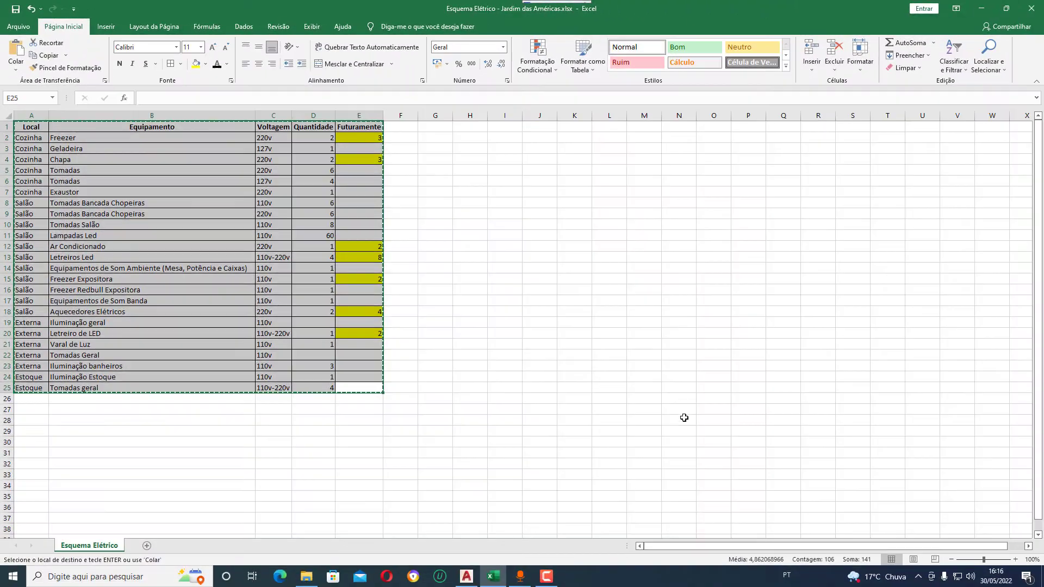
Return to AutoCAD on the Layout1 paper space and show the Paste choices.
{"action": "left_click", "coordinate": [468, 578]}
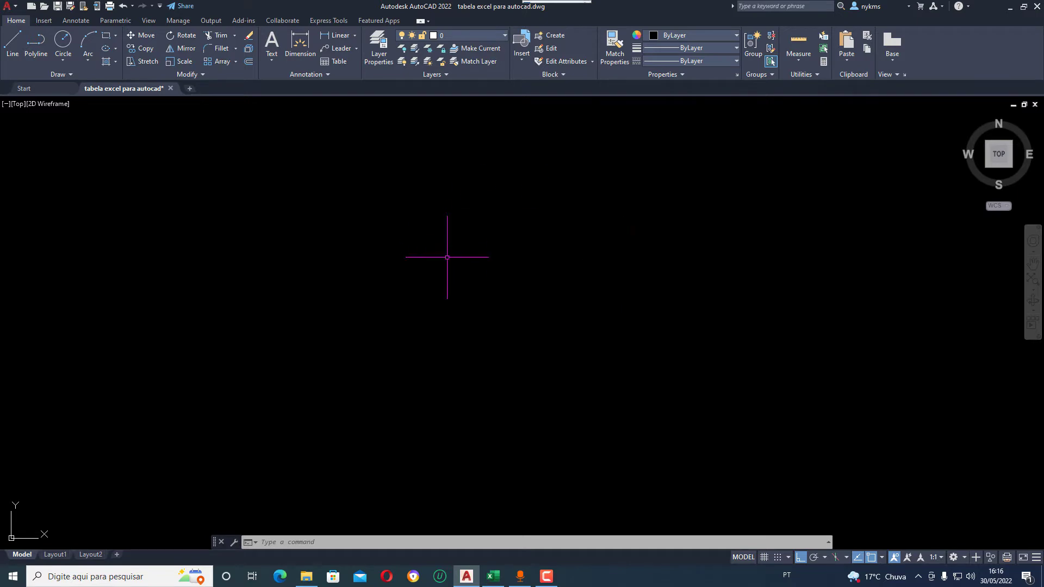
{"action": "left_click", "coordinate": [55, 555]}
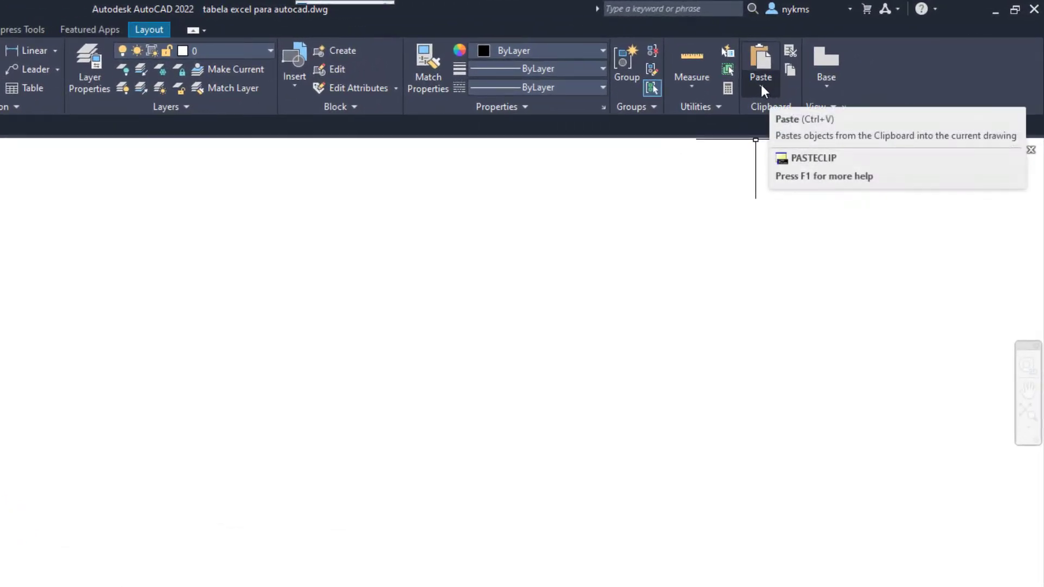
{"action": "left_click", "coordinate": [762, 89]}
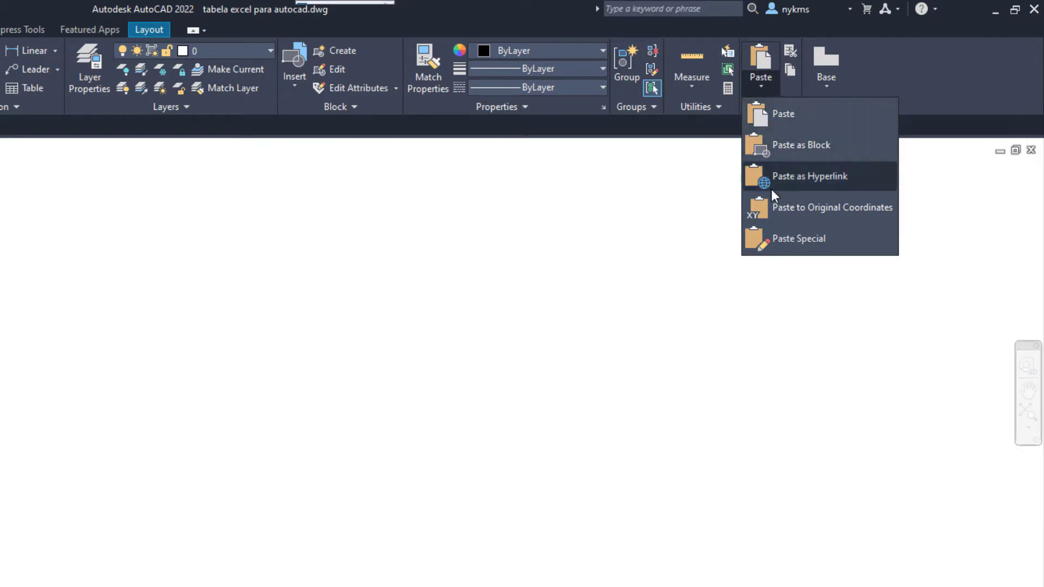
Paste Special the table on Layout1 as a linked Pasta de Trabalho do Microsoft Excel object.
{"action": "left_click", "coordinate": [795, 242]}
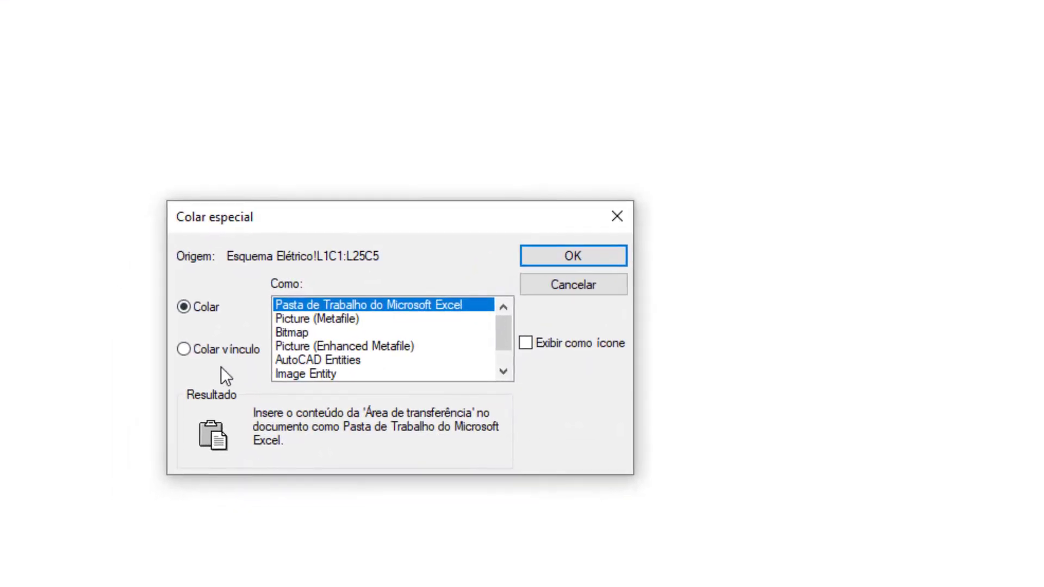
{"action": "left_click", "coordinate": [184, 350]}
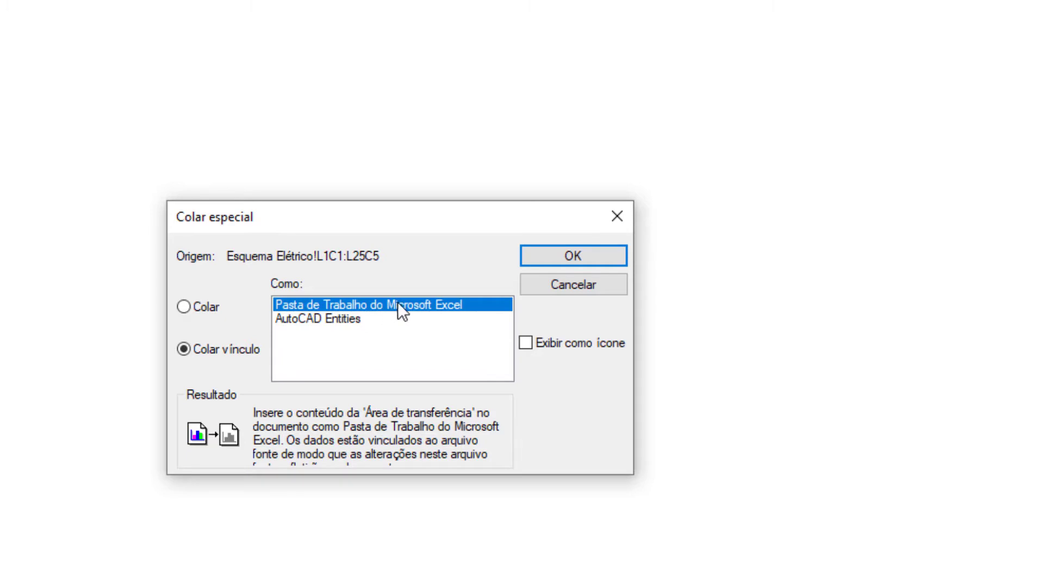
{"action": "left_click", "coordinate": [576, 255]}
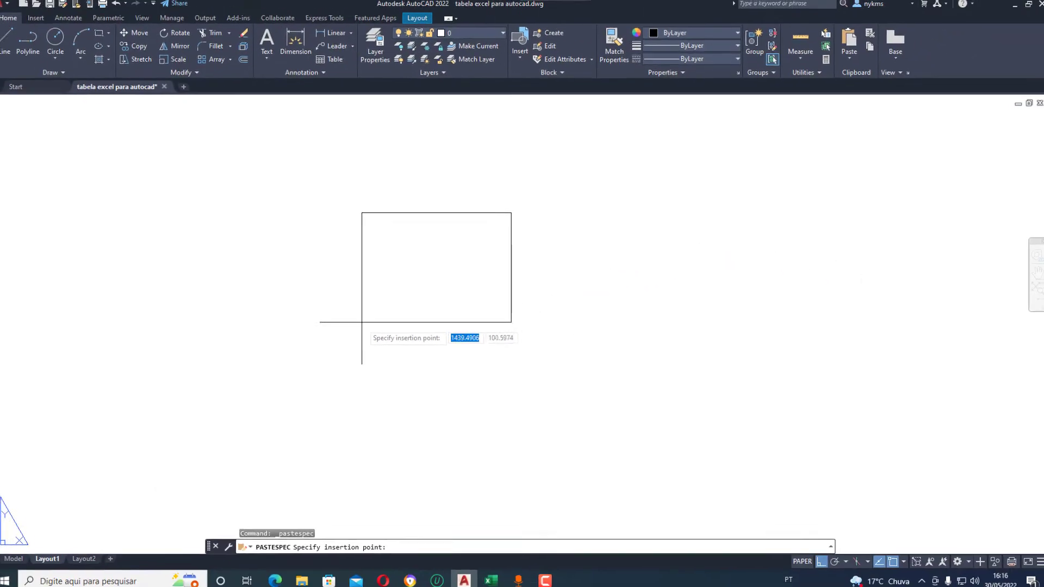
{"action": "left_click", "coordinate": [375, 353]}
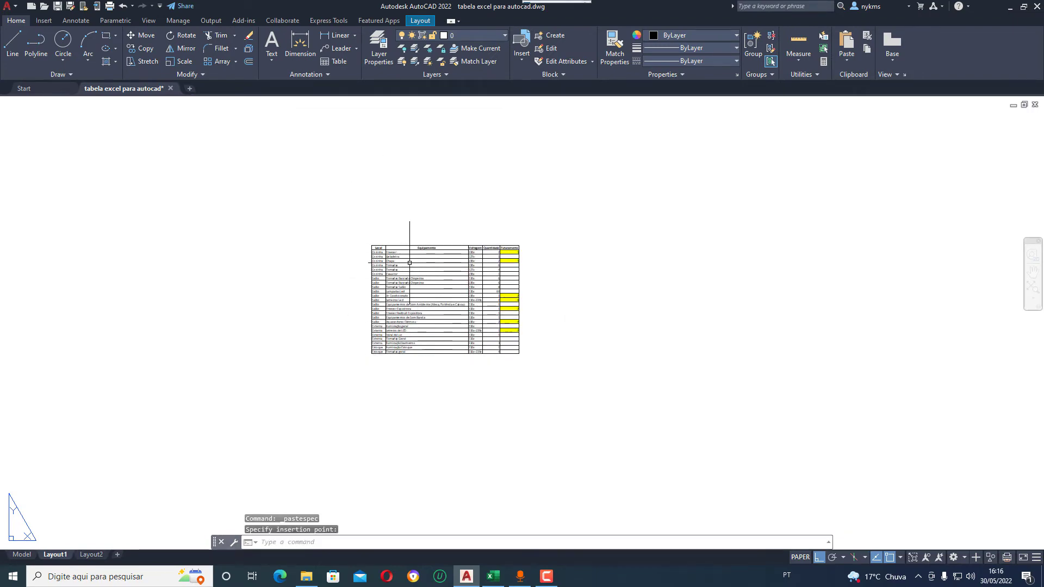
{"action": "scroll", "coordinate": [486, 266], "scroll_direction": "up", "scroll_amount": 2}
{"action": "scroll", "coordinate": [485, 266], "scroll_direction": "up", "scroll_amount": 1}
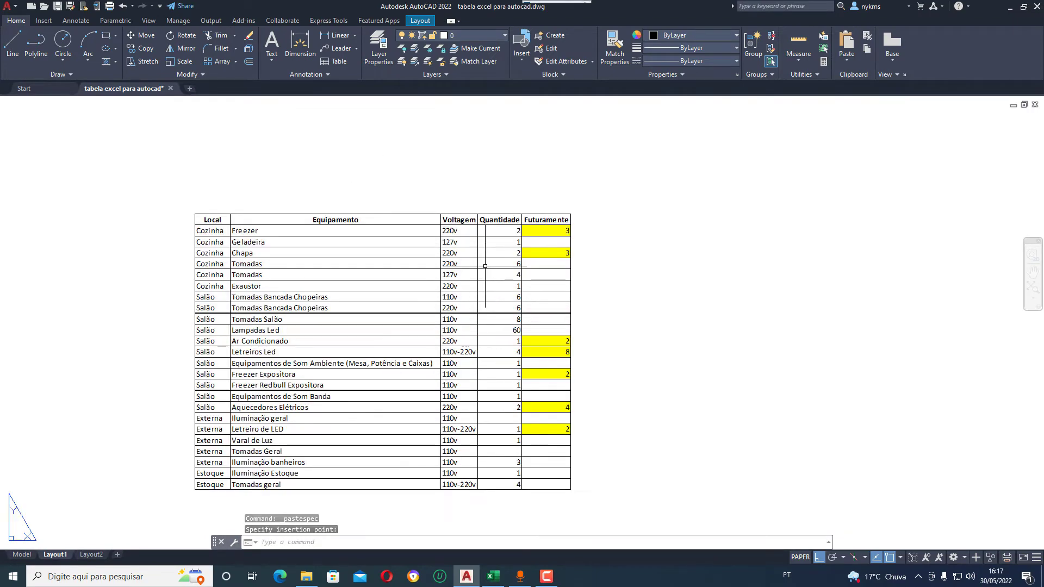
{"action": "scroll", "coordinate": [489, 266], "scroll_direction": "up", "scroll_amount": 2}
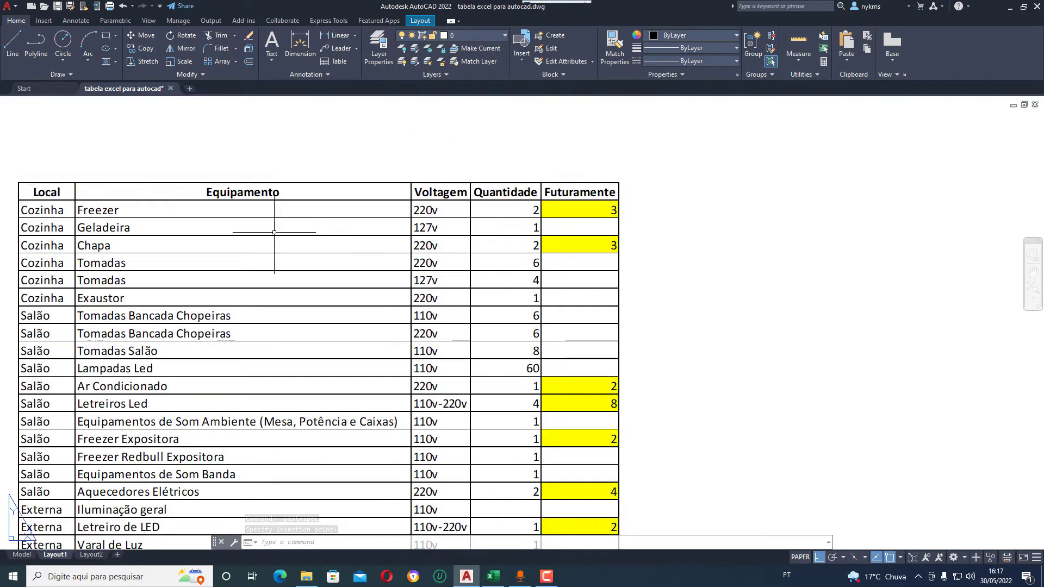
In Excel, cancel the pending table copy and clear the selection.
{"action": "left_click", "coordinate": [493, 576]}
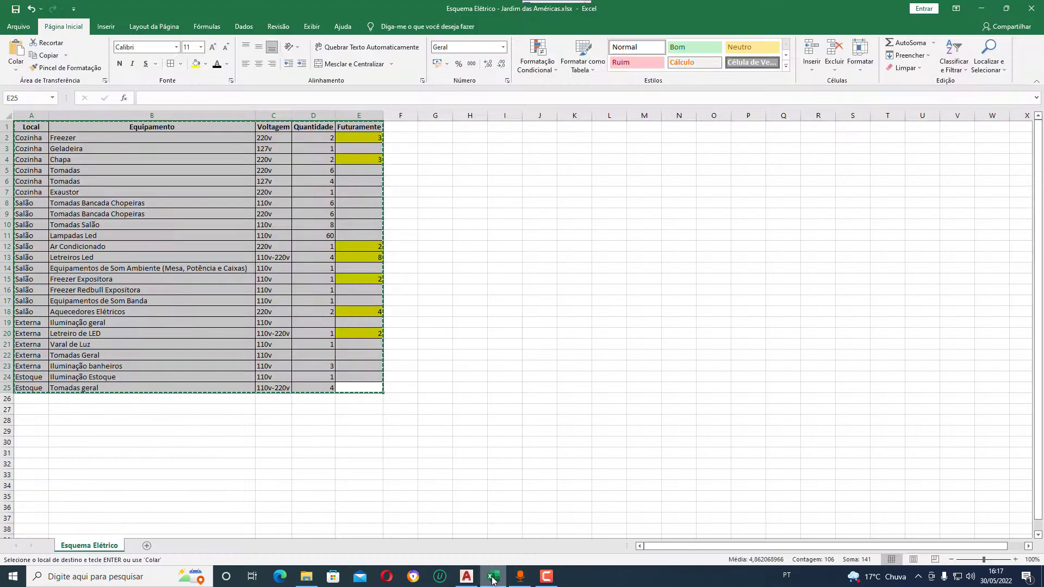
{"action": "key", "text": "Tab"}
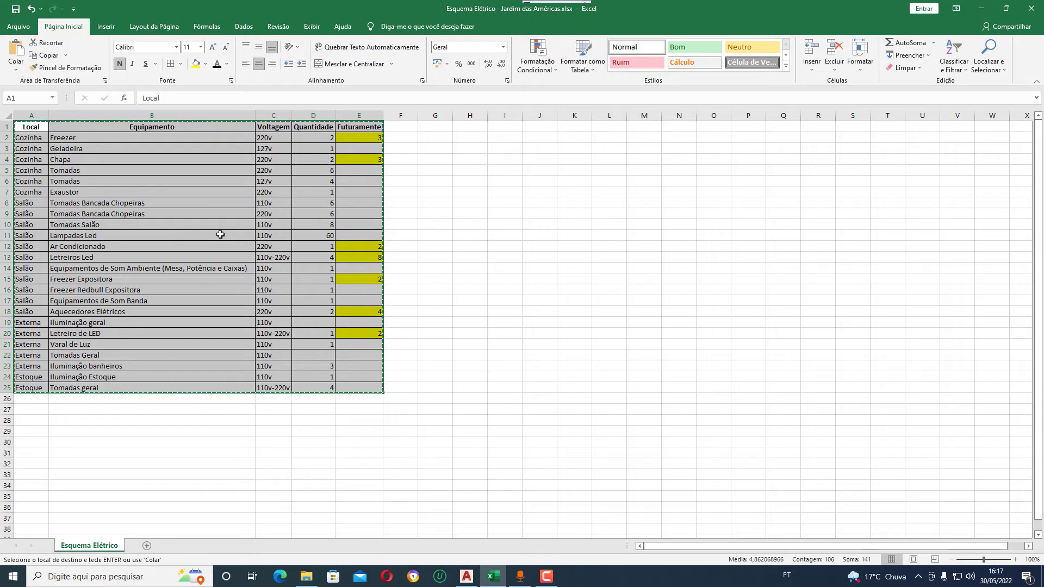
{"action": "key", "text": "Escape"}
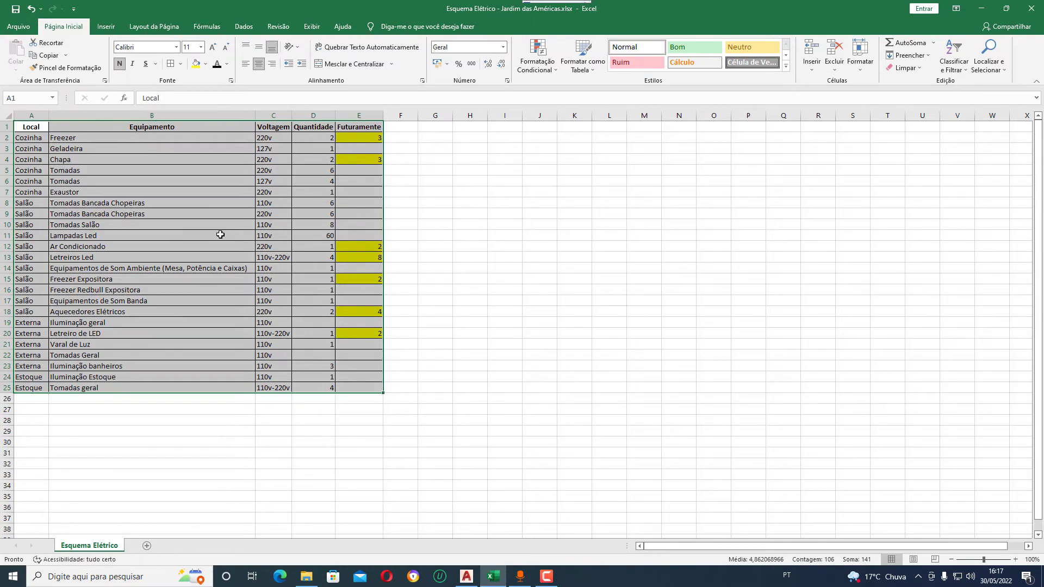
{"action": "left_click", "coordinate": [437, 171]}
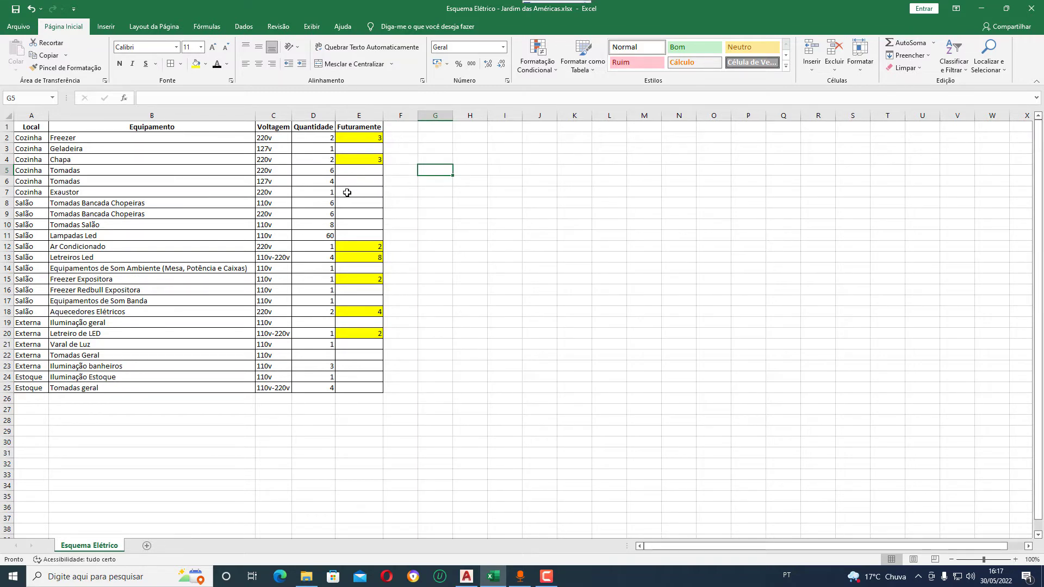
Set cell E2 to Sem Preenchimento, save, and check the linked table in AutoCAD.
{"action": "left_click", "coordinate": [358, 135]}
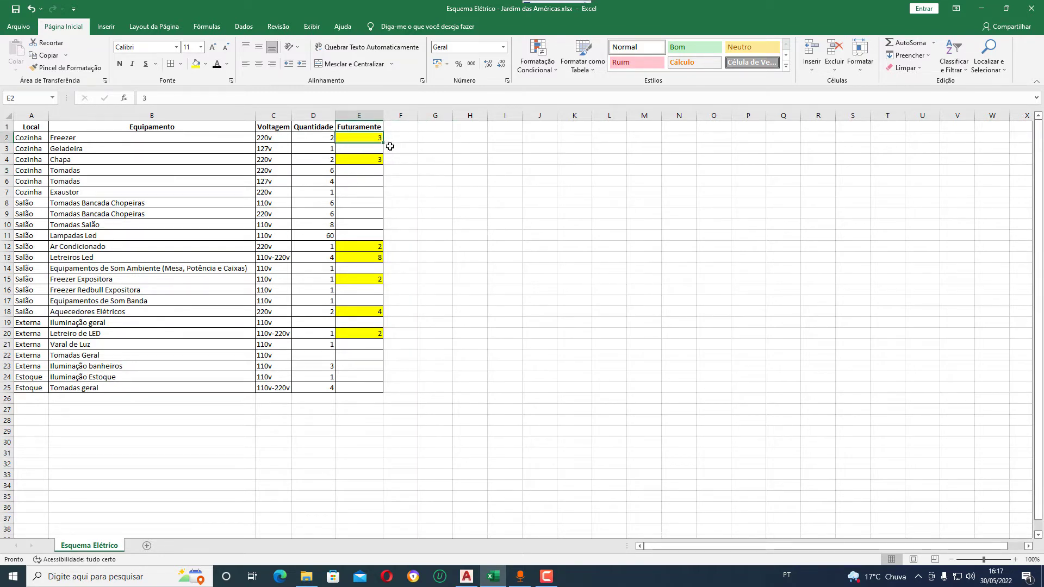
{"action": "left_click", "coordinate": [206, 63]}
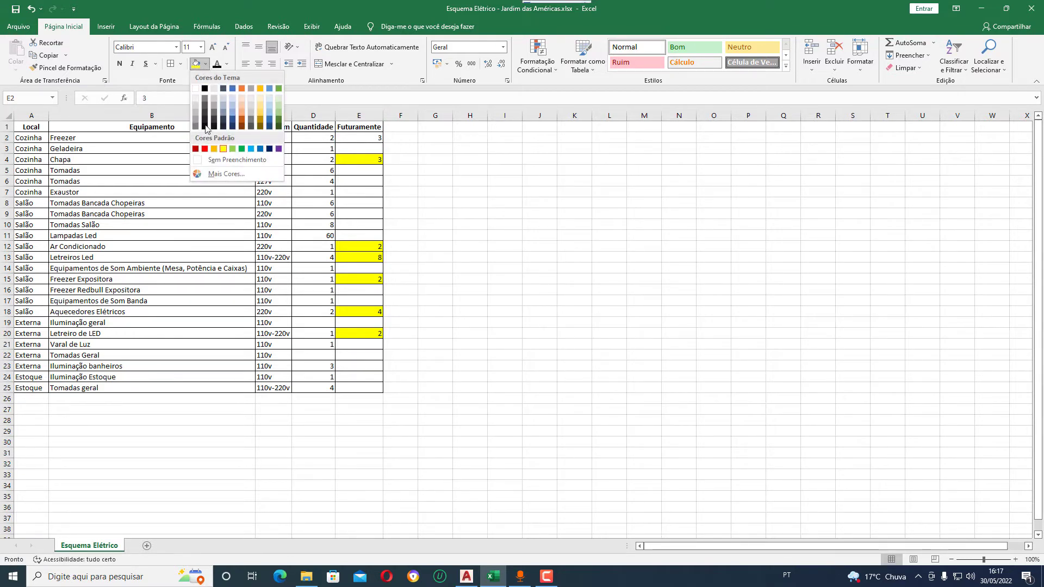
{"action": "left_click", "coordinate": [197, 165]}
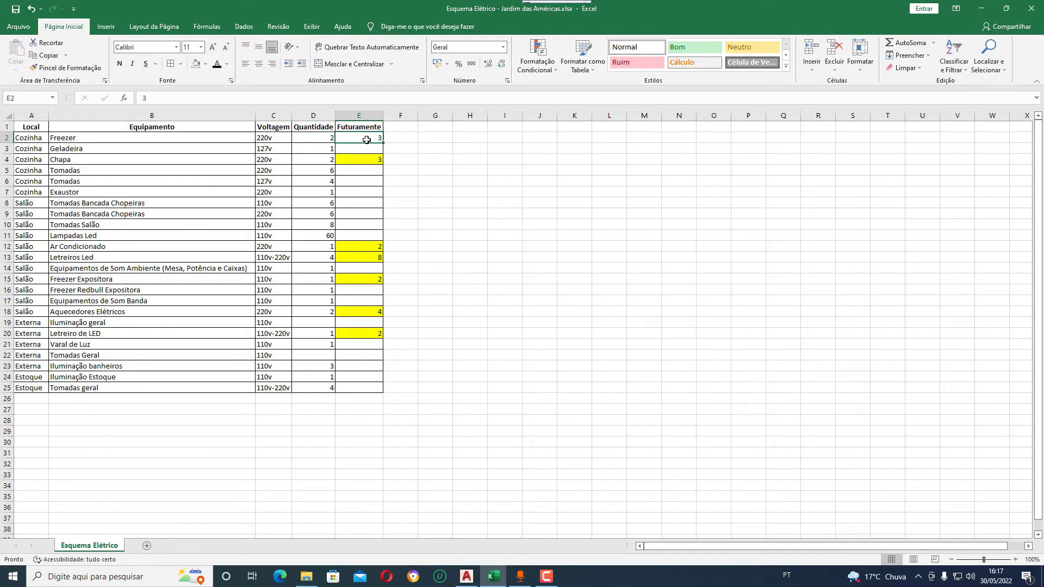
{"action": "left_click", "coordinate": [431, 192]}
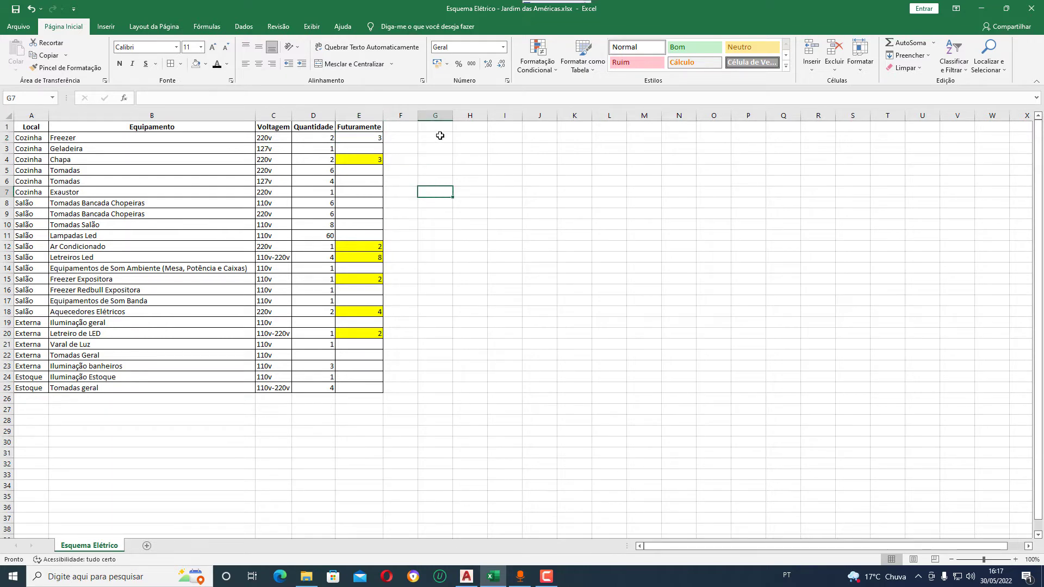
{"action": "left_click", "coordinate": [16, 10]}
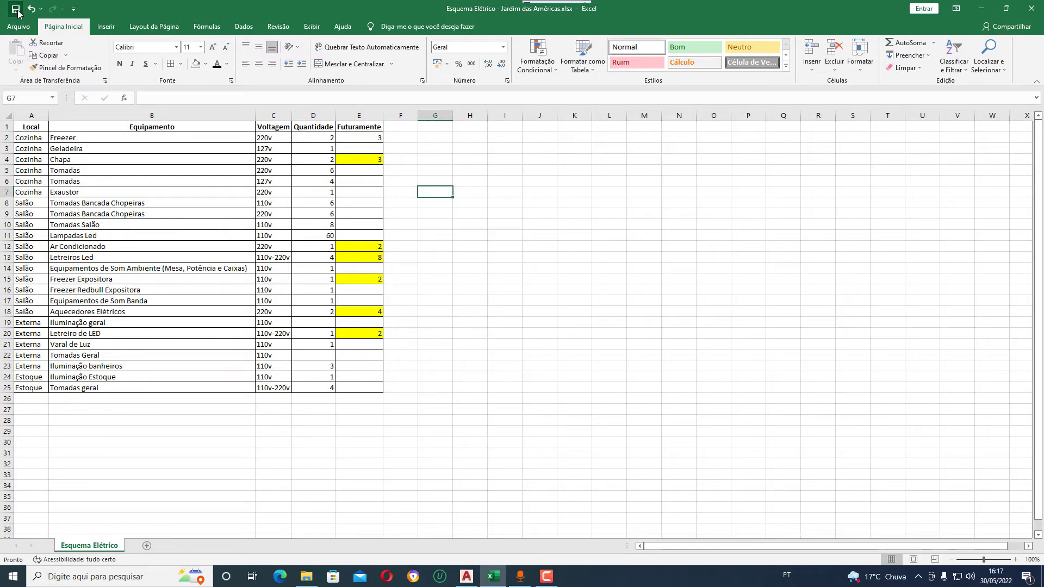
{"action": "left_click", "coordinate": [469, 576]}
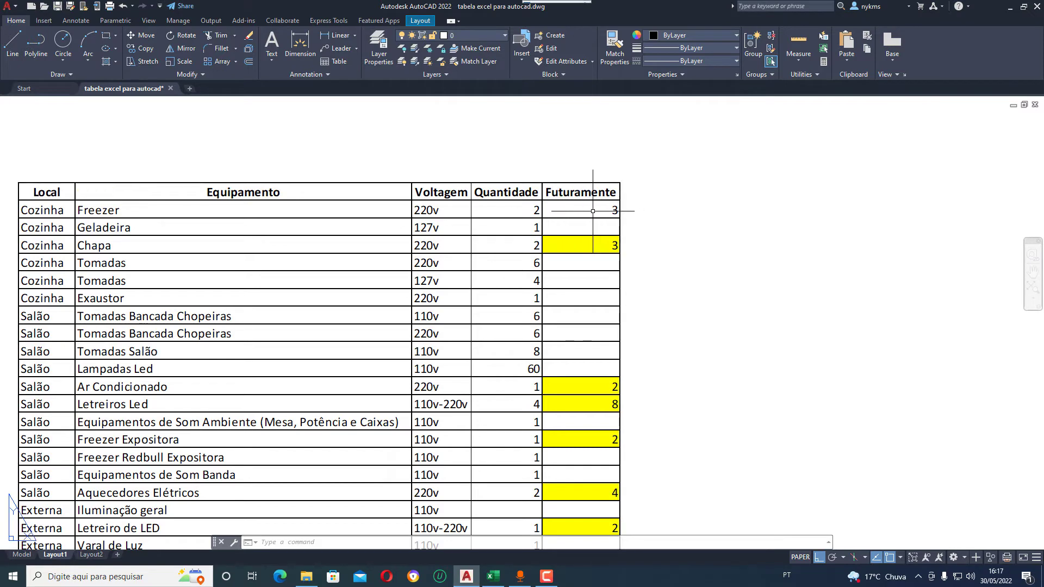
{"action": "left_click", "coordinate": [493, 576]}
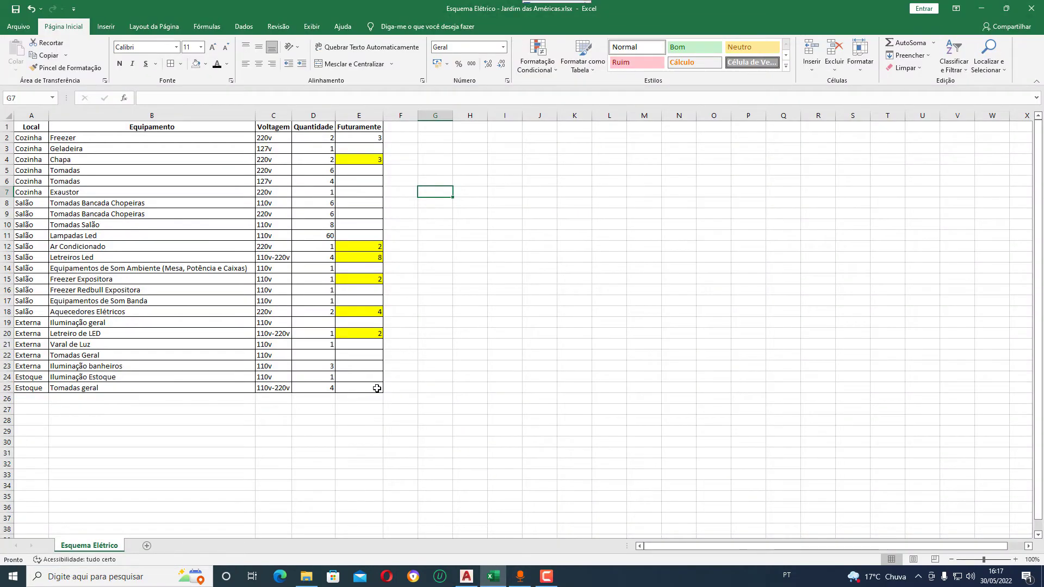
Give A1:E25 red Contorno and Interna borders through Format Cells > Borda.
{"action": "left_click_drag", "start_coordinate": [377, 389], "coordinate": [27, 129]}
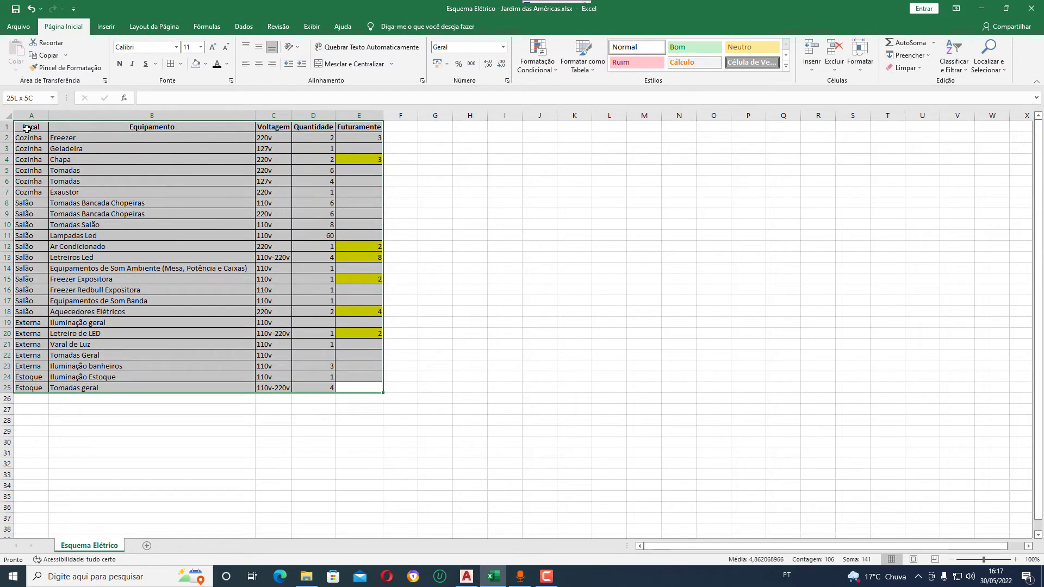
{"action": "right_click", "coordinate": [197, 223]}
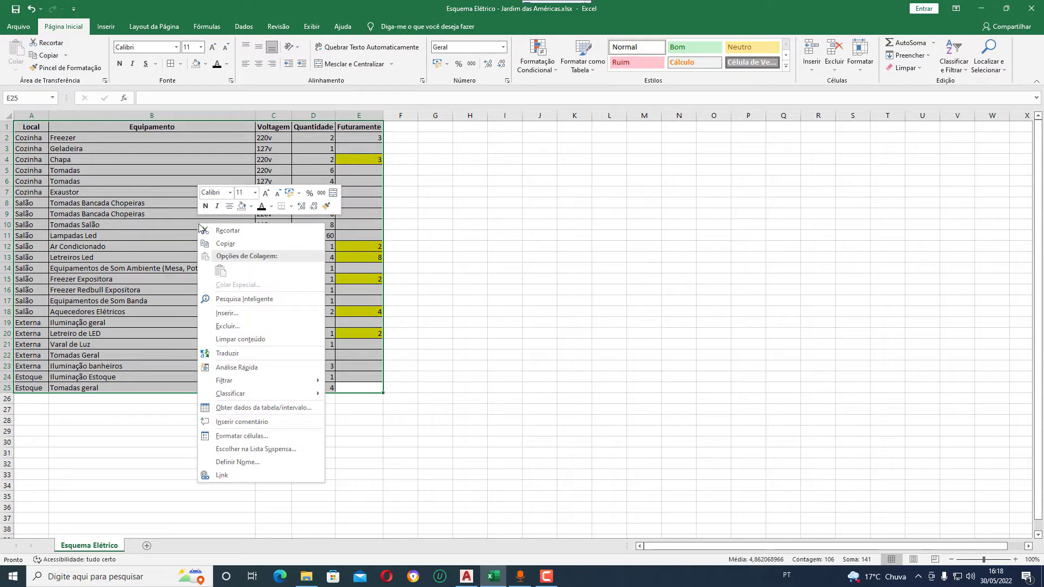
{"action": "left_click", "coordinate": [235, 438]}
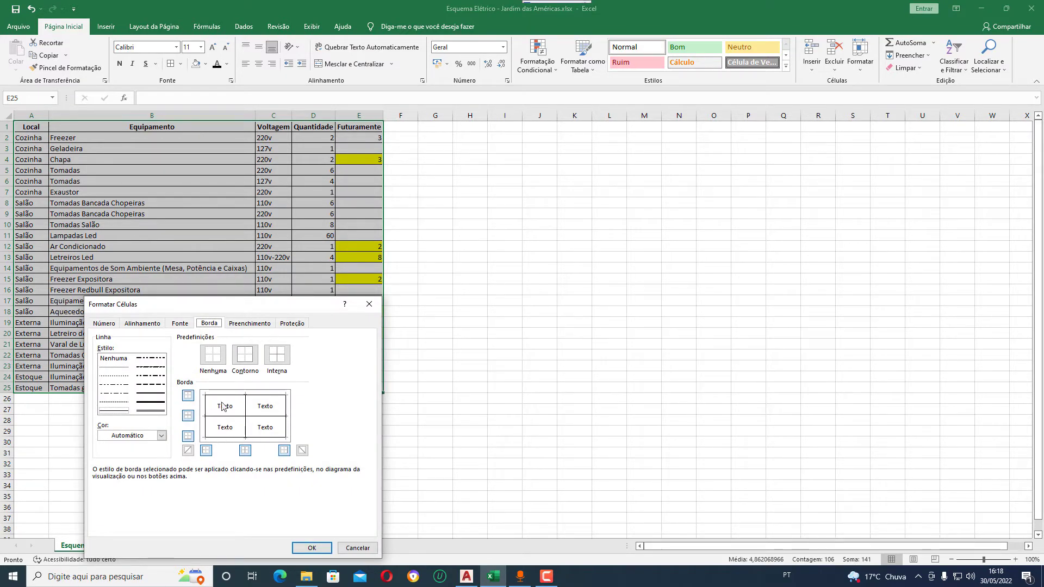
{"action": "left_click", "coordinate": [161, 436]}
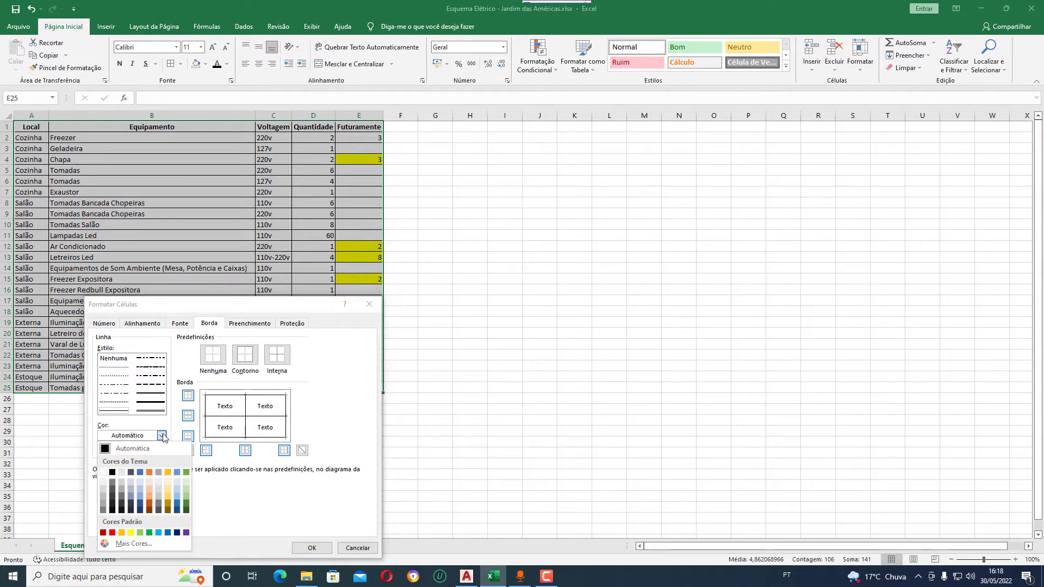
{"action": "left_click", "coordinate": [112, 533]}
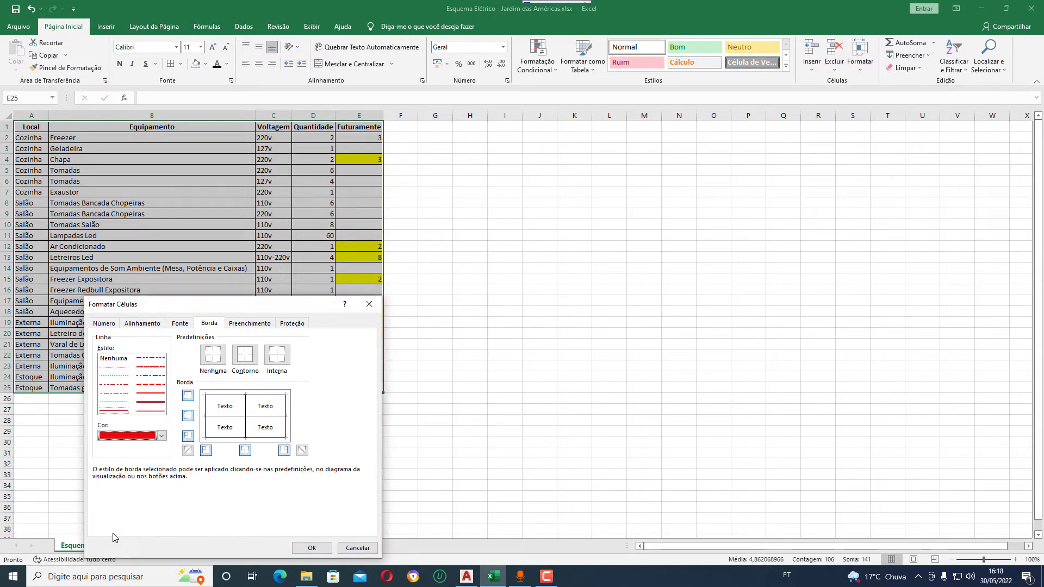
{"action": "left_click", "coordinate": [245, 358]}
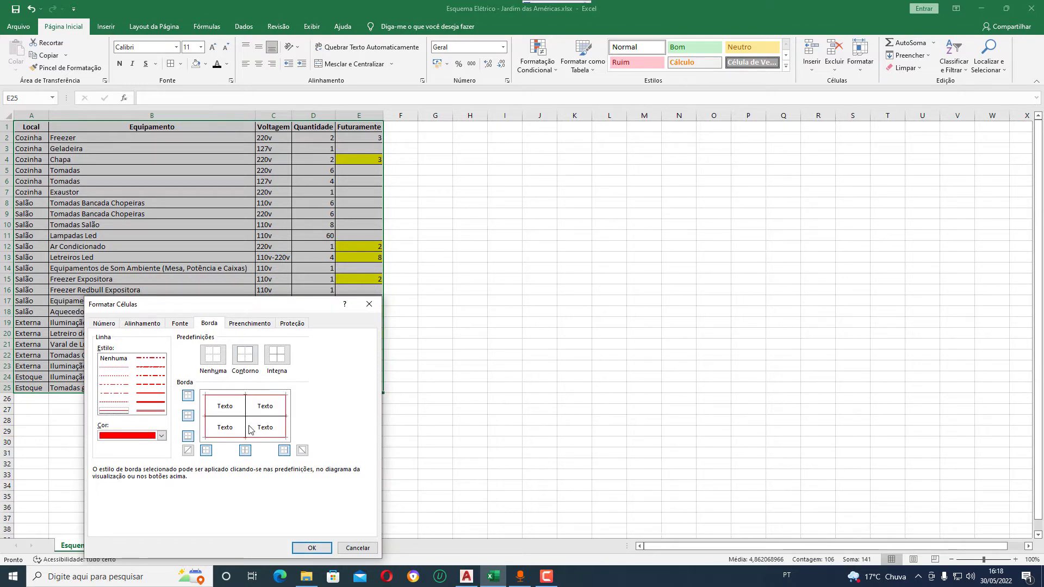
{"action": "left_click", "coordinate": [308, 548]}
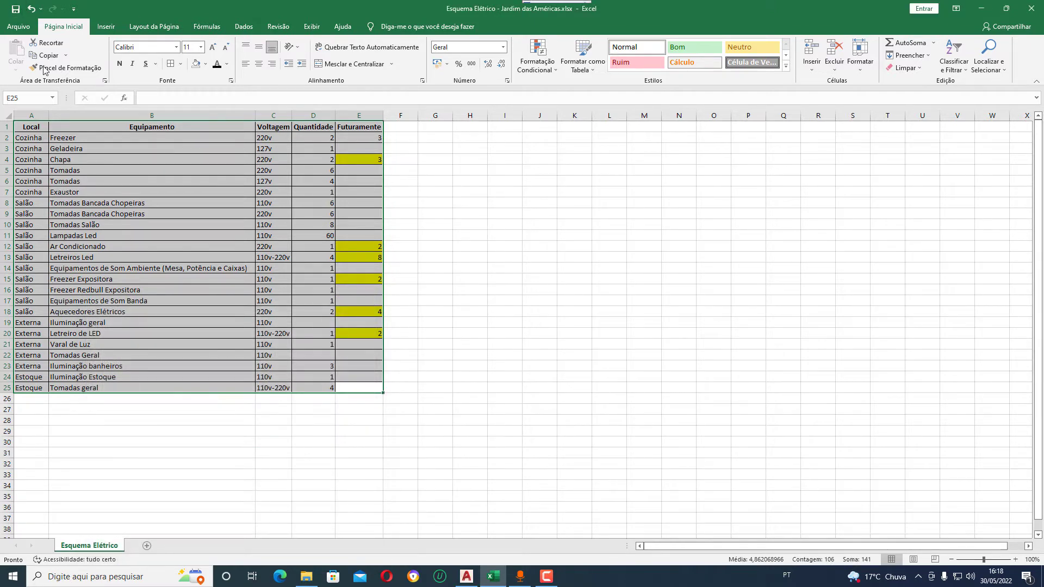
{"action": "left_click", "coordinate": [441, 197]}
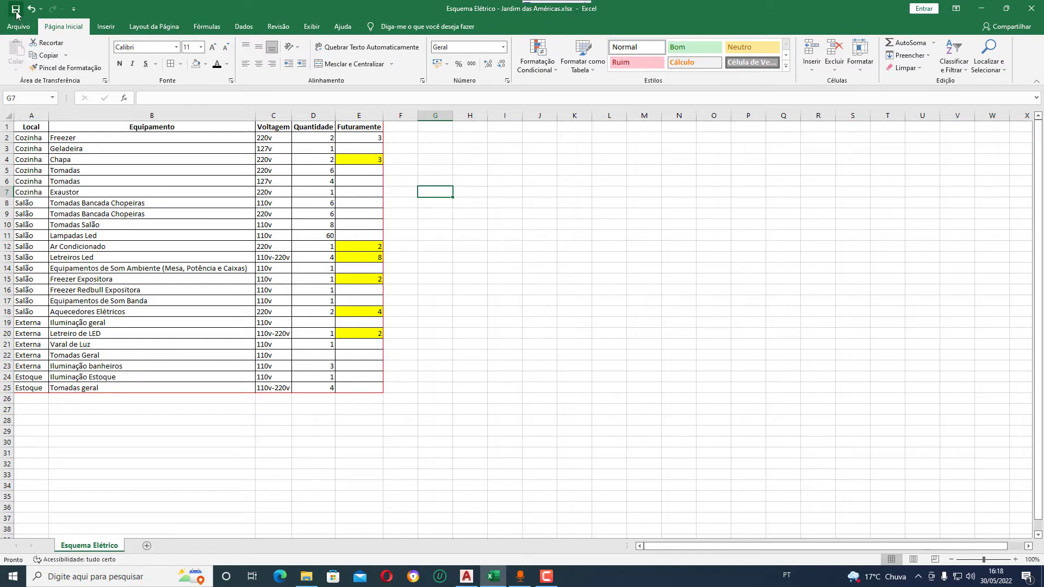
{"action": "left_click", "coordinate": [467, 577]}
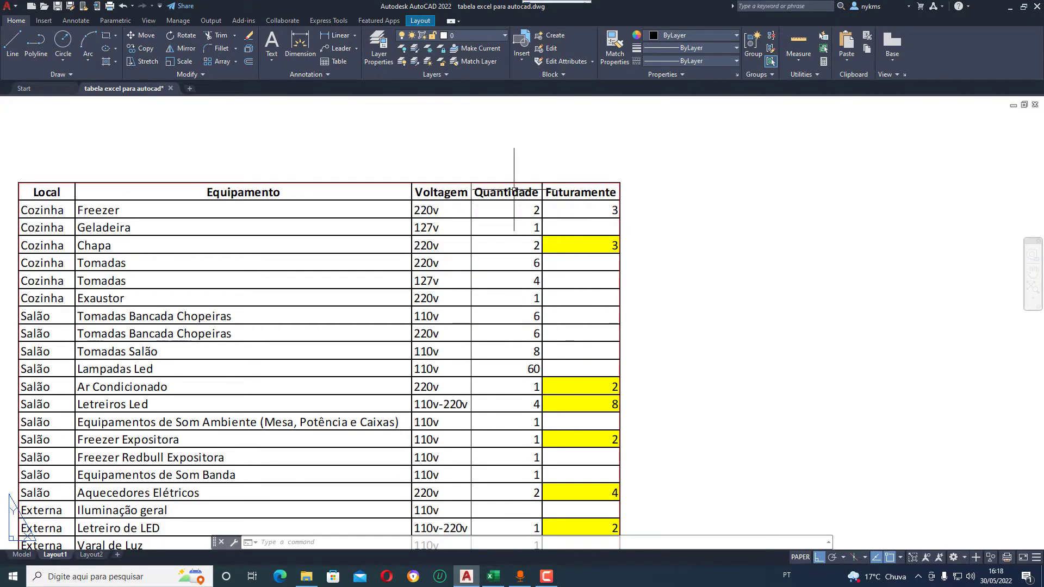
{"action": "scroll", "coordinate": [269, 196], "scroll_direction": "down", "scroll_amount": 4}
{"action": "scroll", "coordinate": [191, 288], "scroll_direction": "up", "scroll_amount": 4}
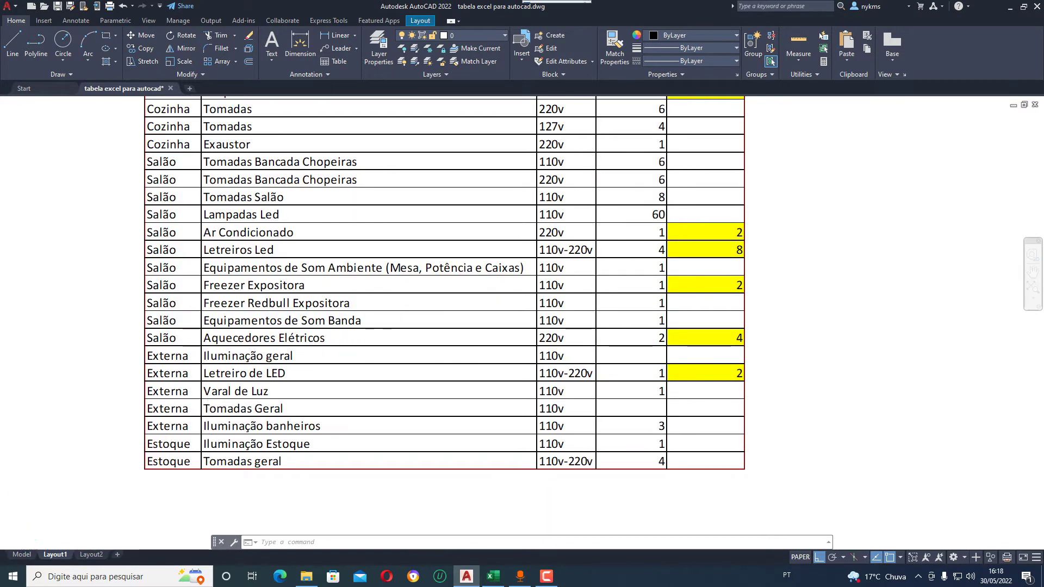
{"action": "scroll", "coordinate": [156, 509], "scroll_direction": "up", "scroll_amount": 2}
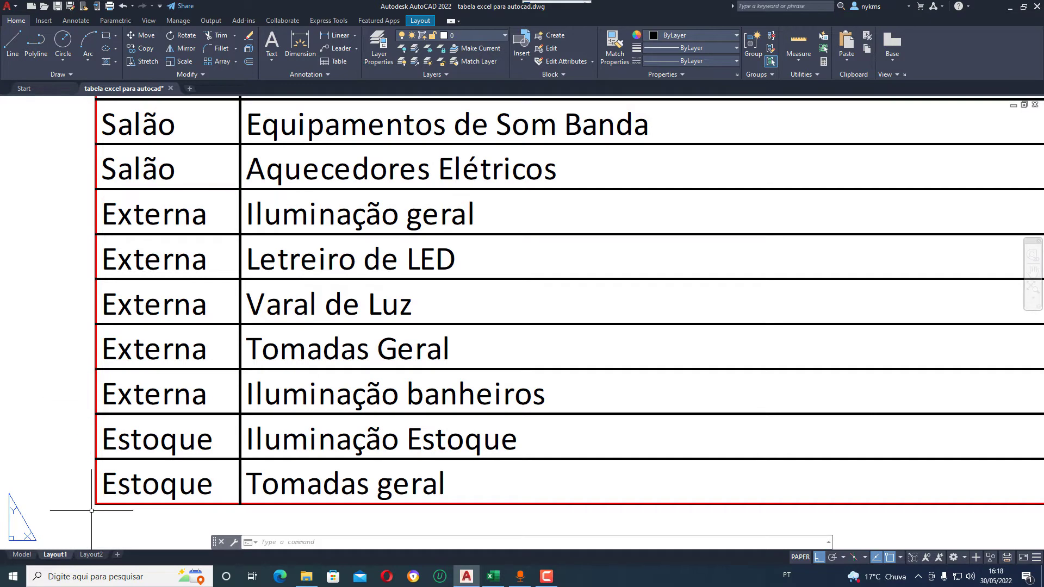
{"action": "scroll", "coordinate": [213, 402], "scroll_direction": "down", "scroll_amount": 3}
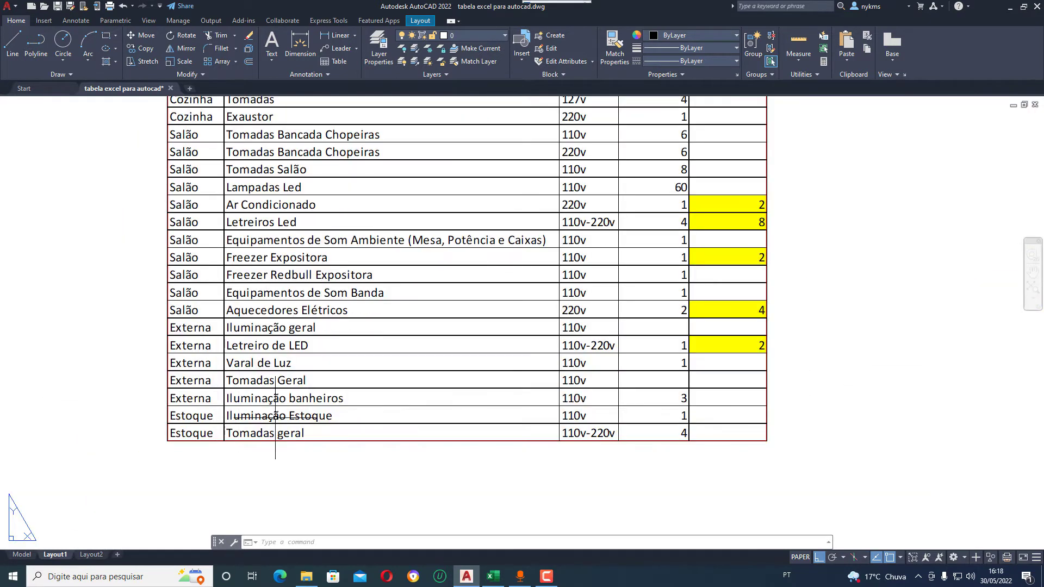
{"action": "scroll", "coordinate": [288, 418], "scroll_direction": "down", "scroll_amount": 3}
{"action": "scroll", "coordinate": [503, 383], "scroll_direction": "up", "scroll_amount": 3}
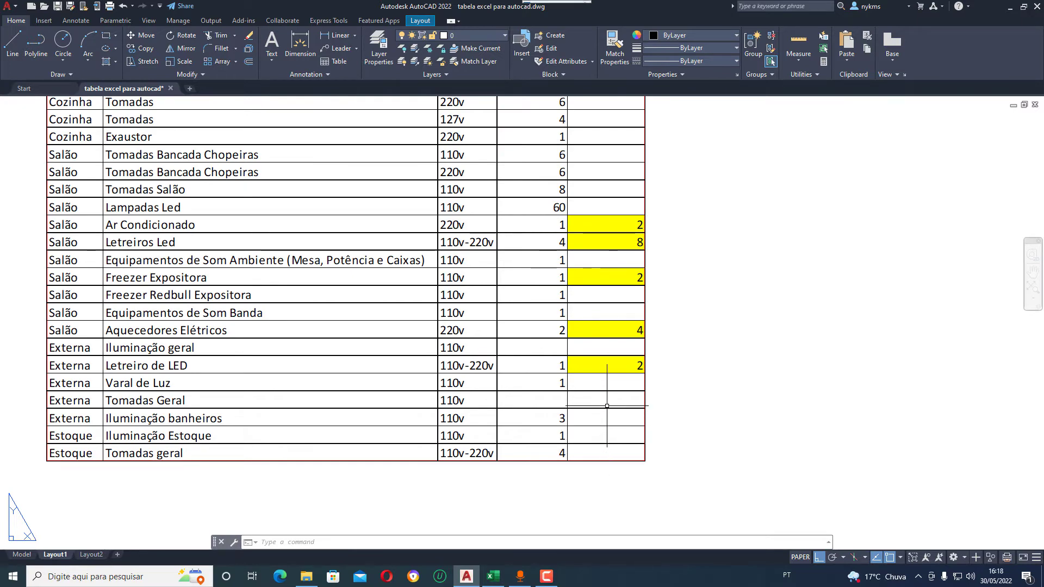
{"action": "left_click", "coordinate": [493, 576]}
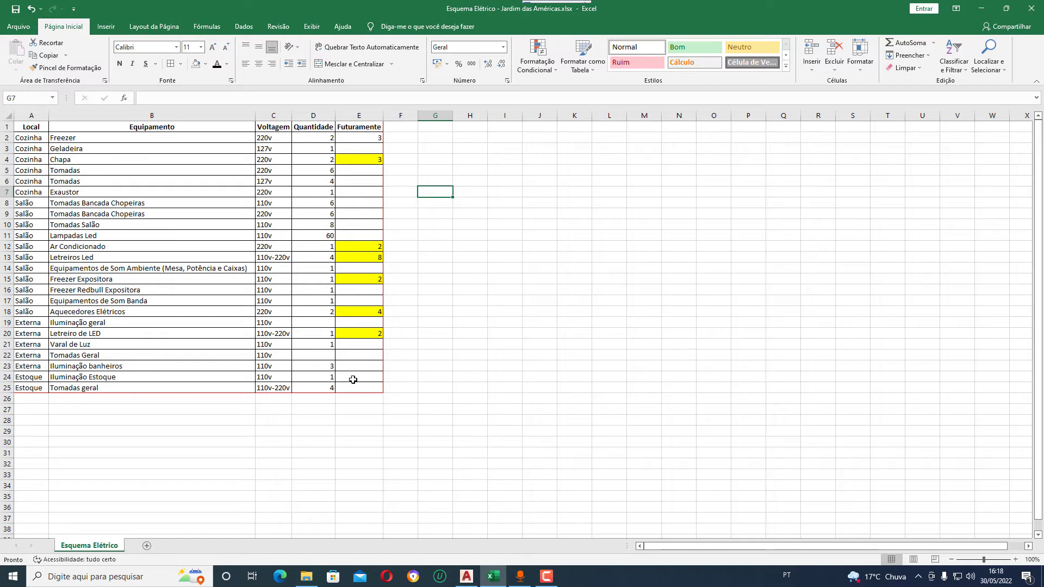
Turn off the inner horizontal border between E23 and E24 via Mais Bordas, then go to AutoCAD.
{"action": "left_click_drag", "start_coordinate": [353, 380], "coordinate": [353, 366]}
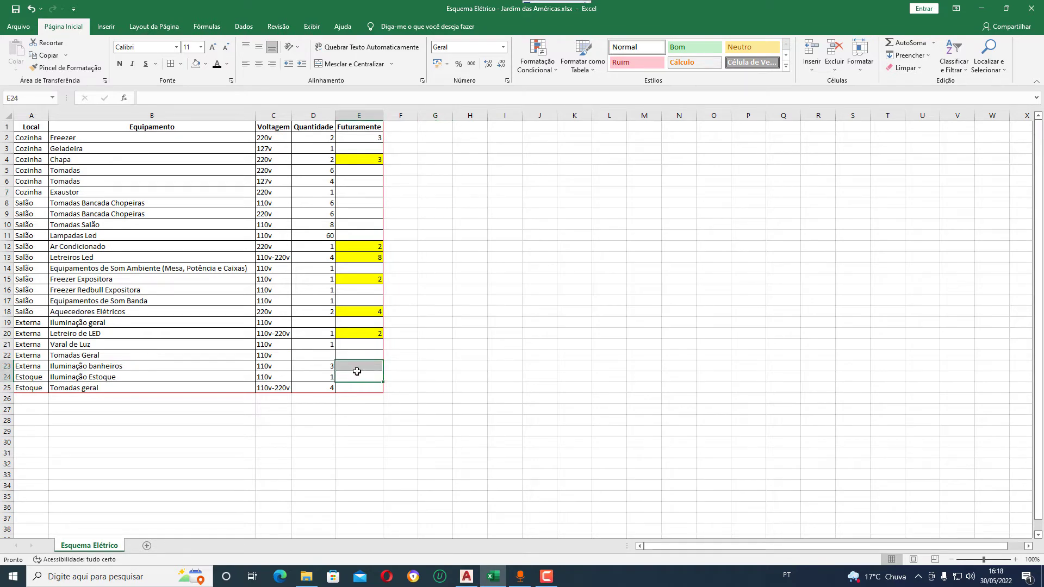
{"action": "left_click", "coordinate": [180, 64]}
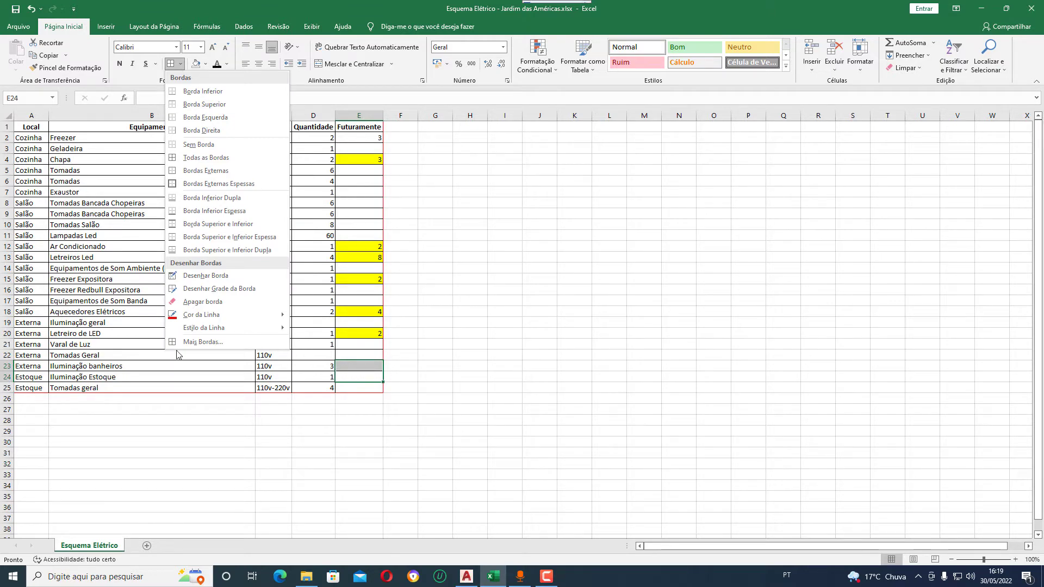
{"action": "left_click", "coordinate": [198, 342]}
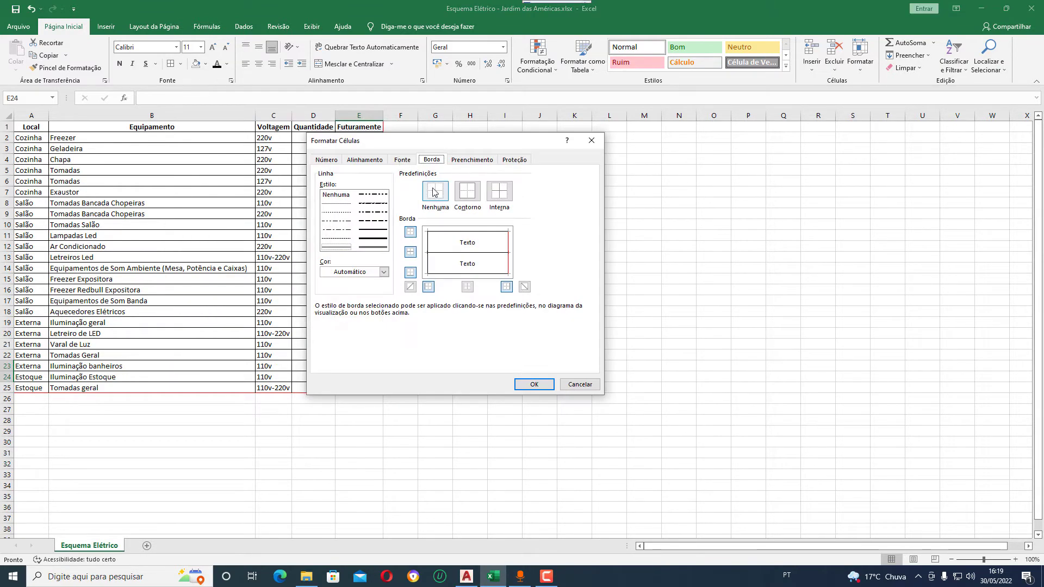
{"action": "left_click", "coordinate": [459, 254]}
{"action": "left_click", "coordinate": [535, 386]}
{"action": "left_click", "coordinate": [480, 388]}
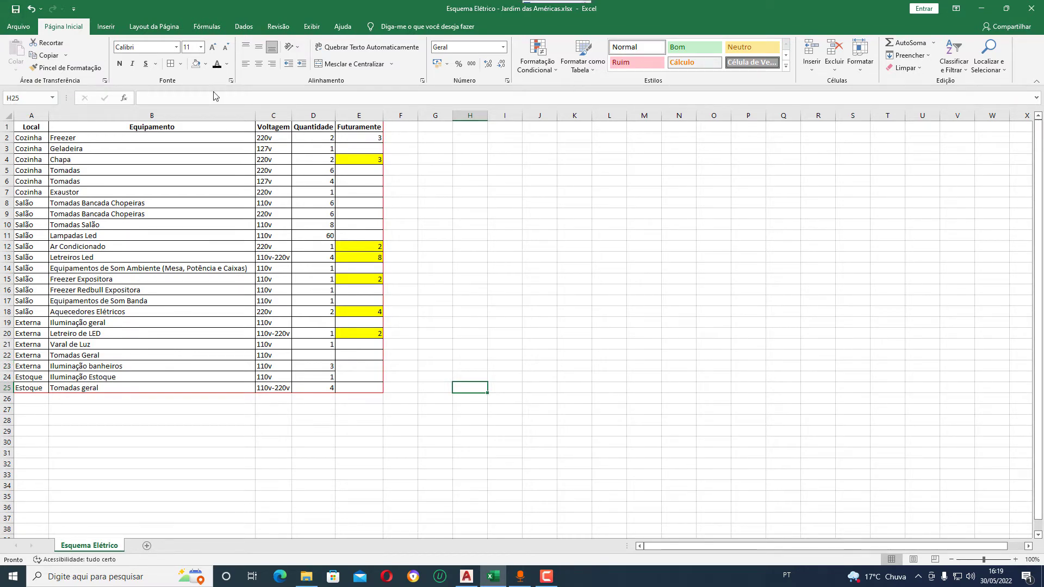
{"action": "left_click", "coordinate": [467, 577]}
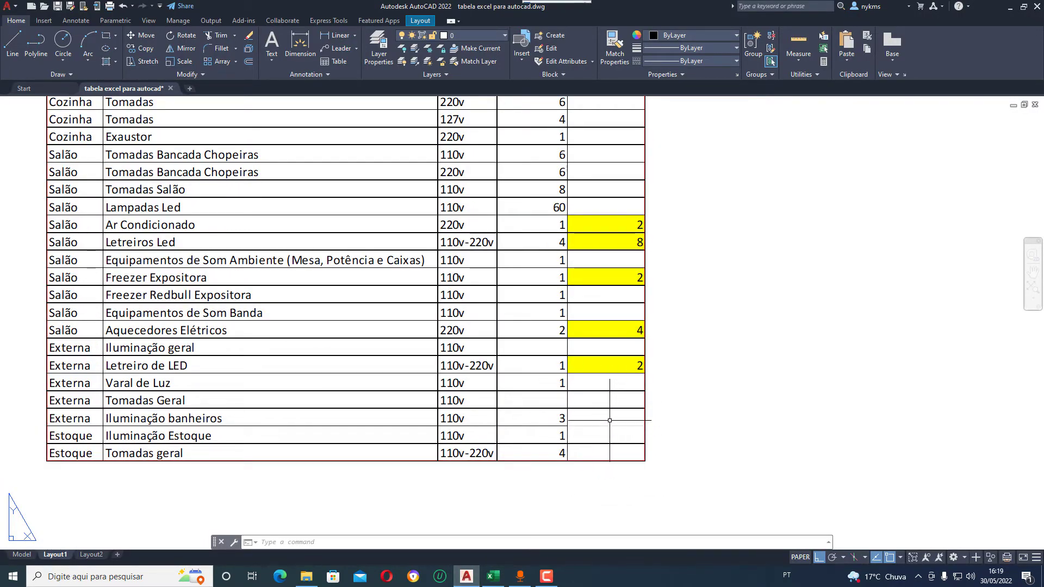
Zoom into the linked table's lower-right cells in AutoCAD, then go back to Excel.
{"action": "scroll", "coordinate": [608, 433], "scroll_direction": "up", "scroll_amount": 4}
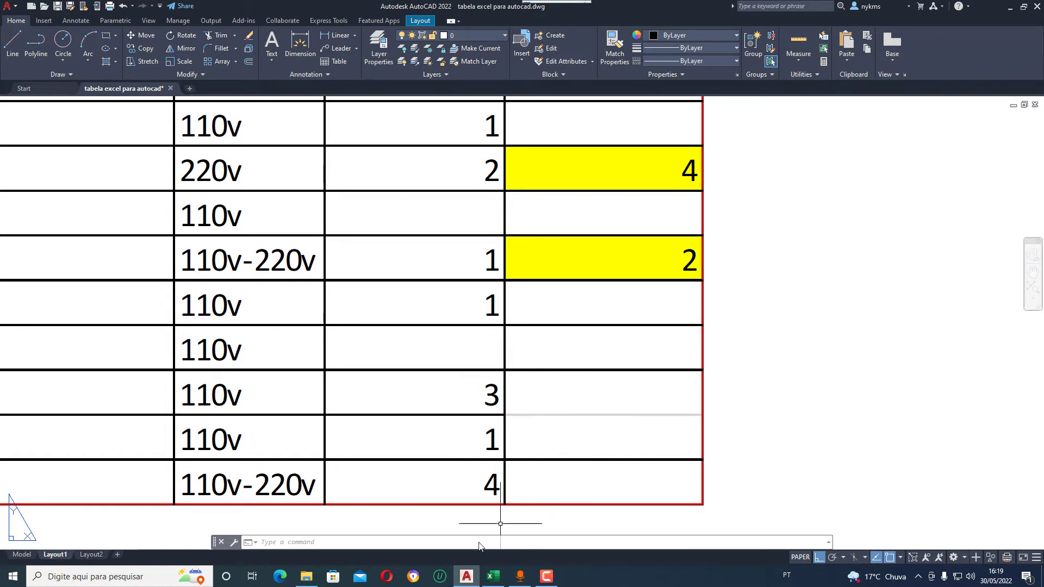
{"action": "left_click", "coordinate": [499, 578]}
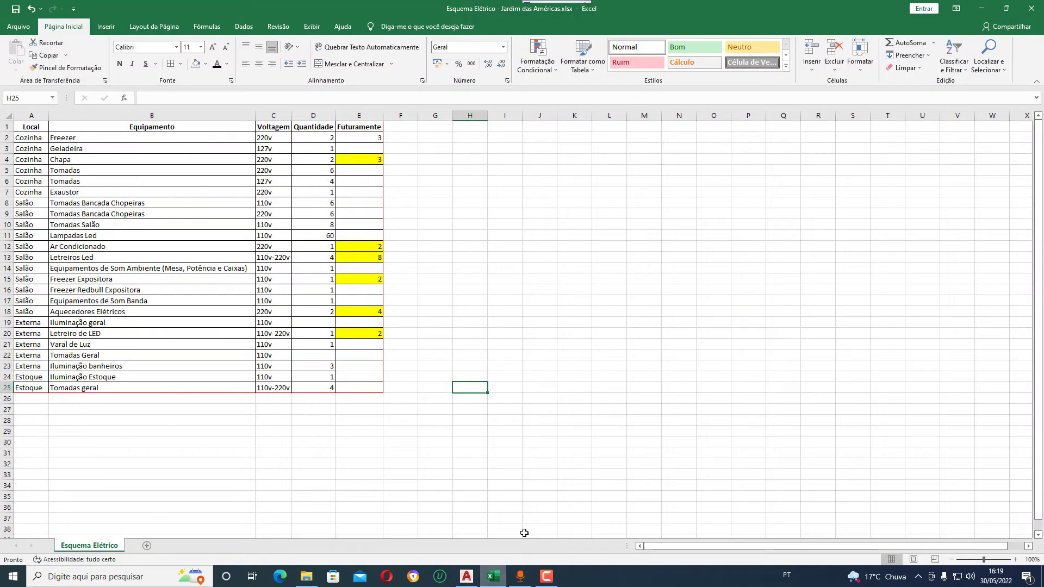
Uncheck Linhas de Grade > Exibir, save the workbook, and go back to AutoCAD.
{"action": "left_click", "coordinate": [148, 30]}
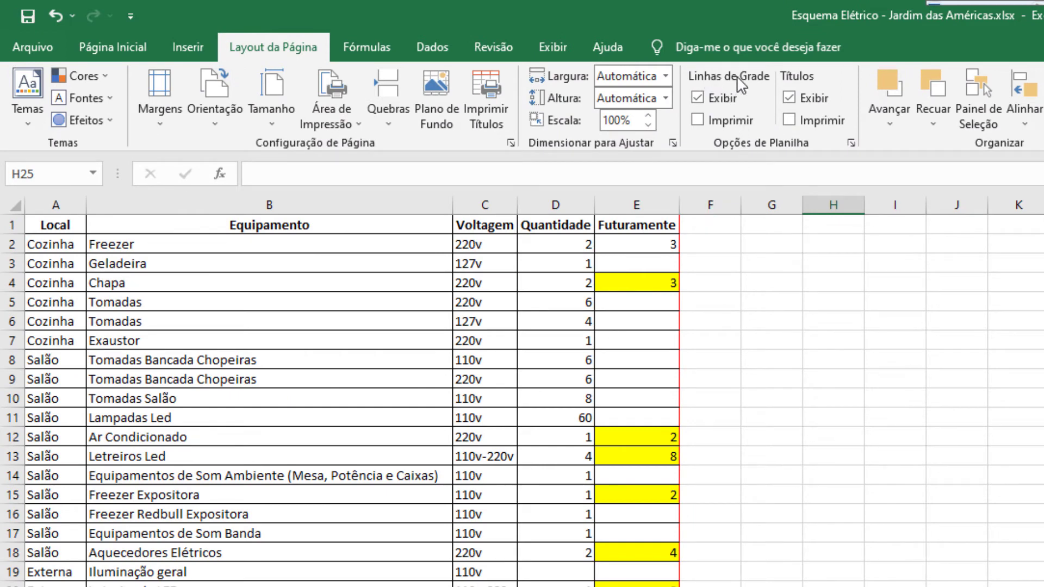
{"action": "left_click", "coordinate": [699, 99]}
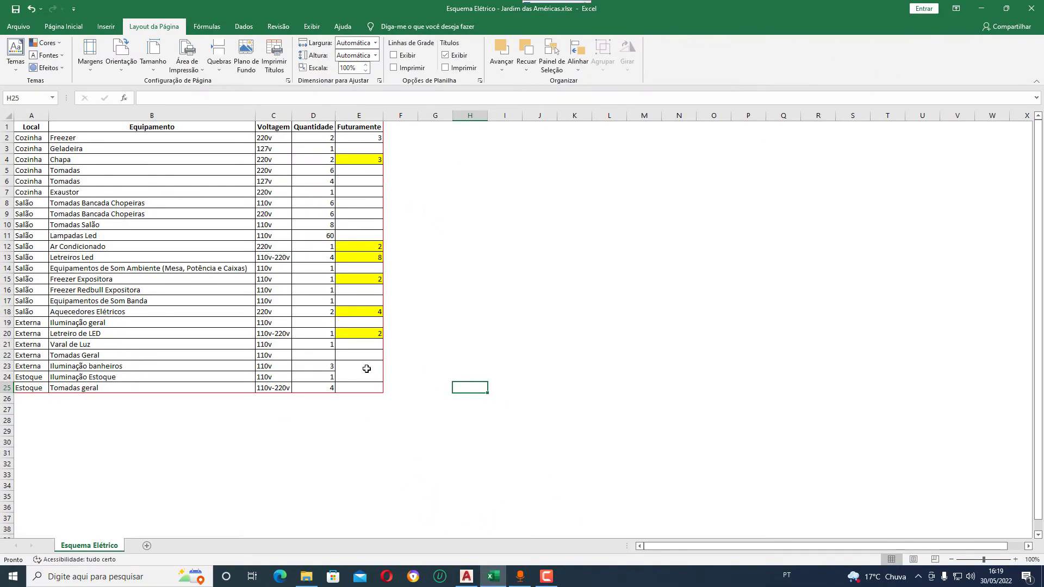
{"action": "left_click", "coordinate": [15, 9]}
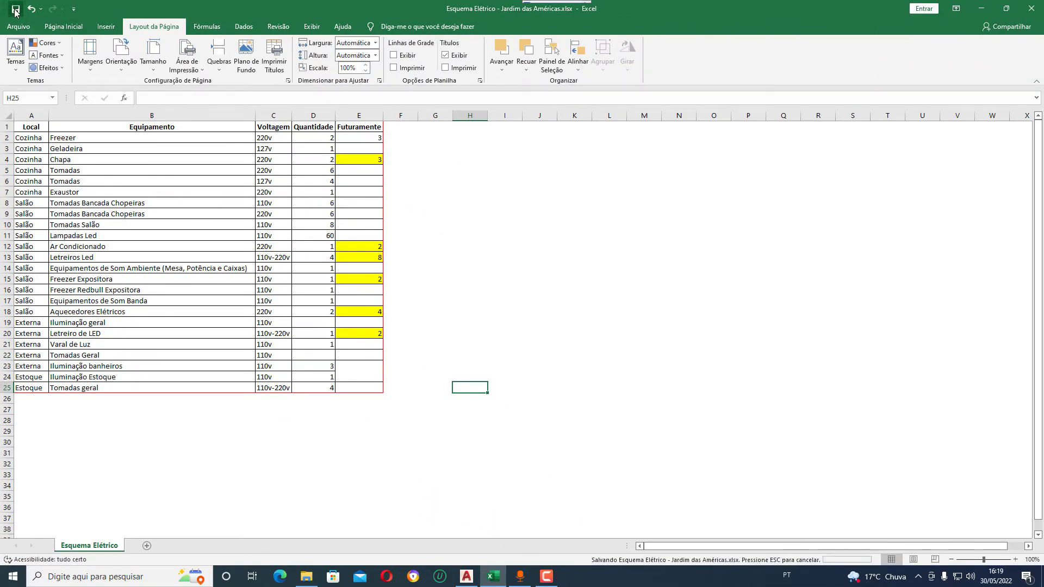
{"action": "left_click", "coordinate": [466, 576]}
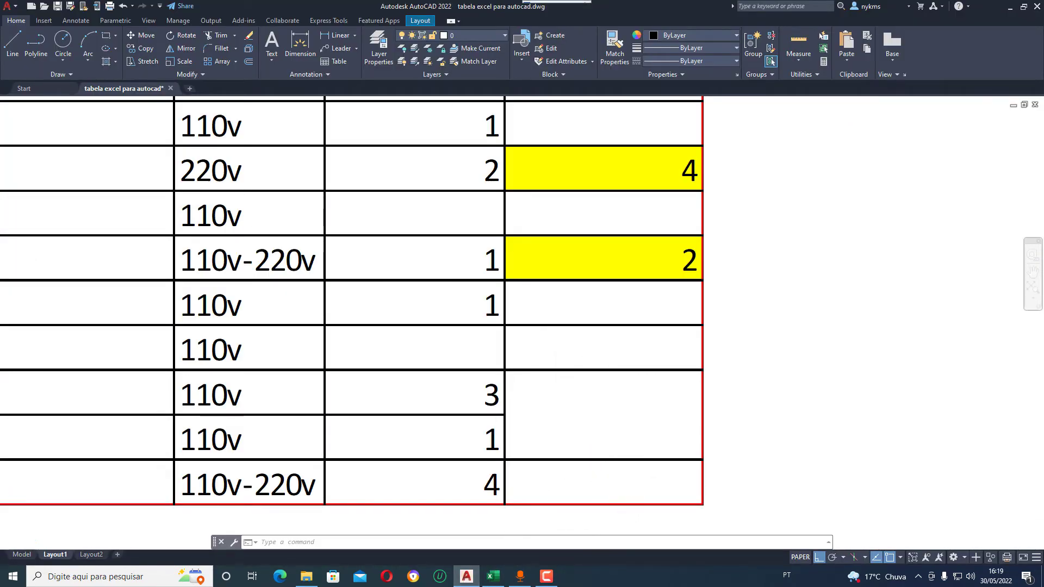
{"action": "scroll", "coordinate": [550, 443], "scroll_direction": "down", "scroll_amount": 3}
{"action": "scroll", "coordinate": [559, 419], "scroll_direction": "down", "scroll_amount": 3}
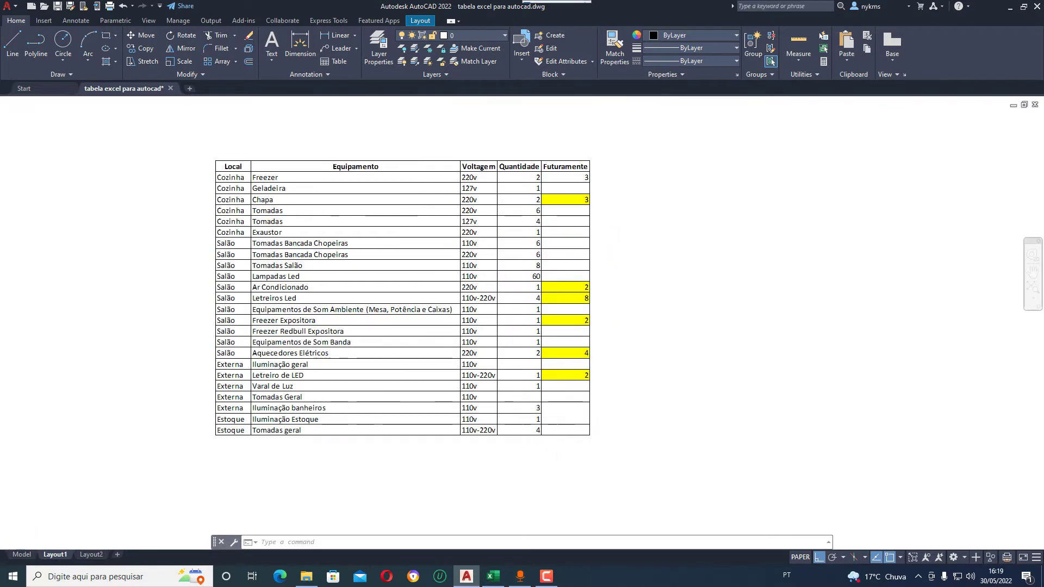
{"action": "scroll", "coordinate": [558, 420], "scroll_direction": "up", "scroll_amount": 4}
{"action": "scroll", "coordinate": [568, 412], "scroll_direction": "down", "scroll_amount": 2}
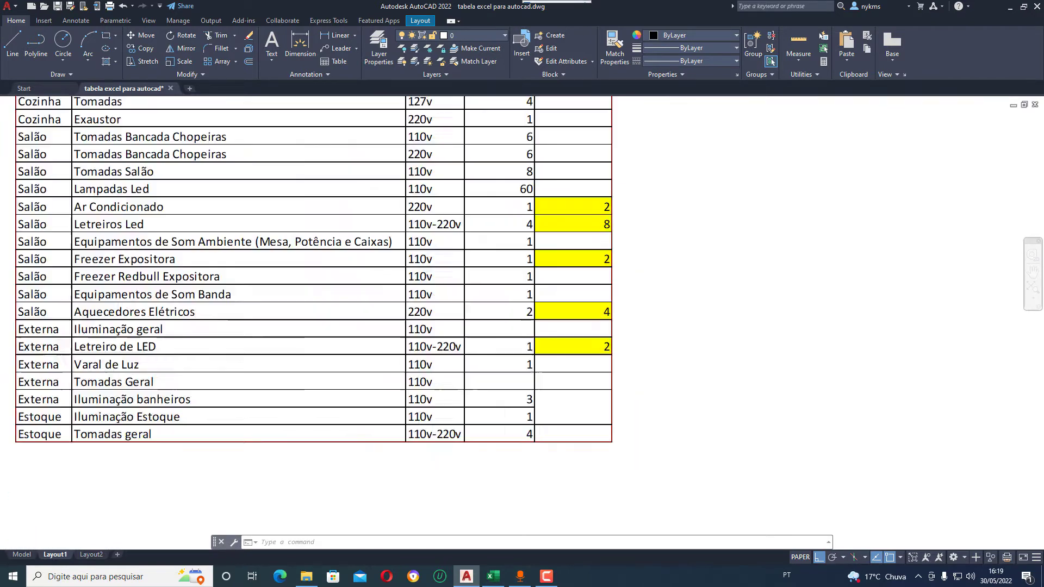
{"action": "scroll", "coordinate": [568, 412], "scroll_direction": "down", "scroll_amount": 2}
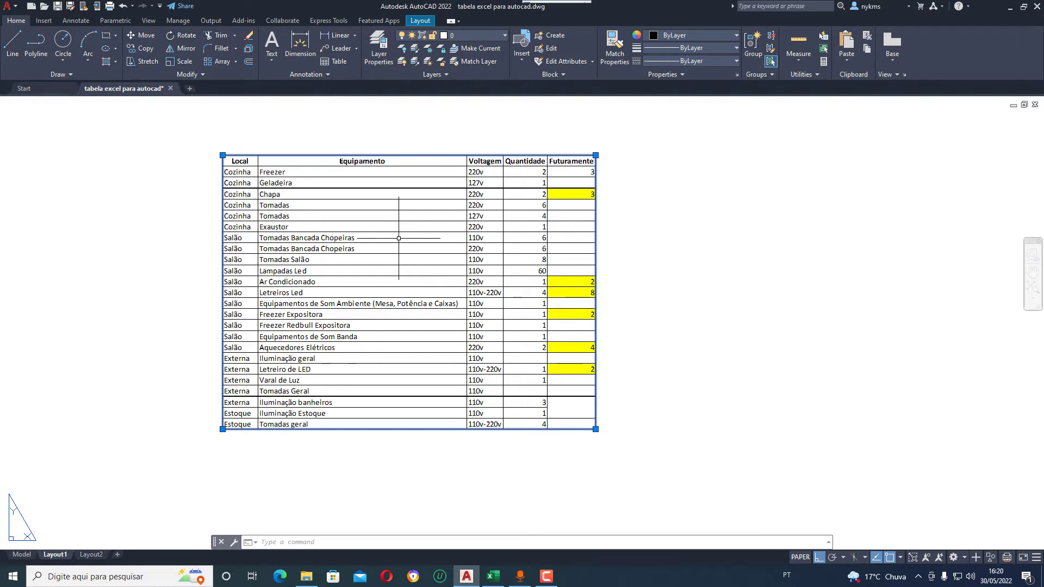
{"action": "right_click", "coordinate": [398, 238]}
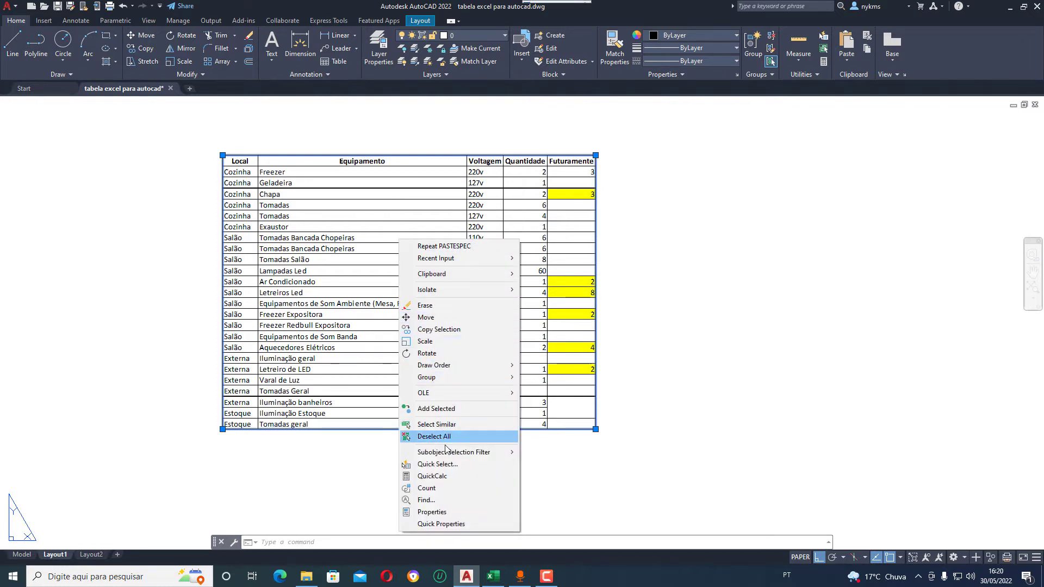
{"action": "left_click", "coordinate": [431, 513]}
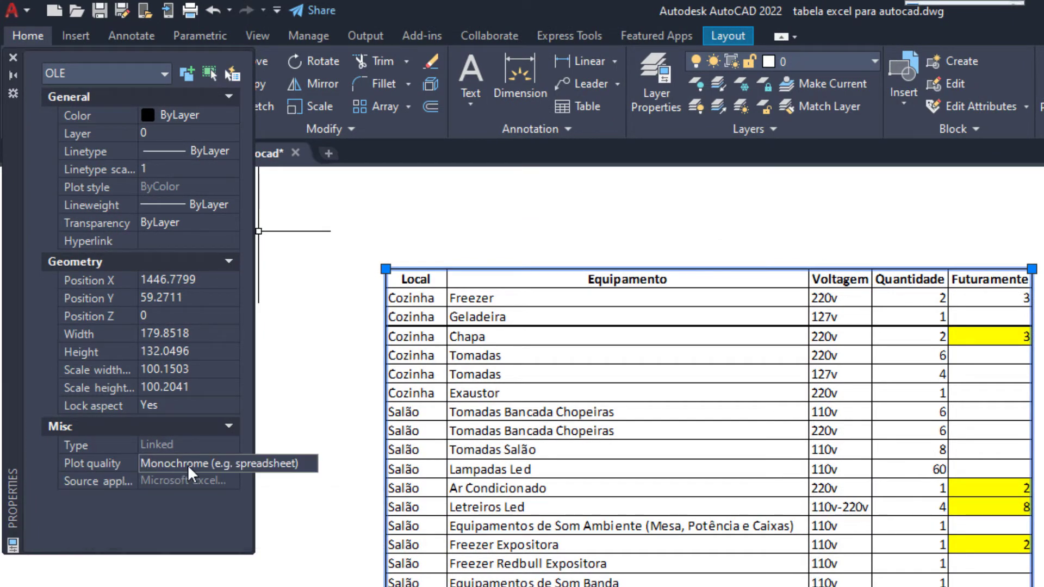
{"action": "left_click", "coordinate": [237, 462]}
{"action": "left_click", "coordinate": [231, 462]}
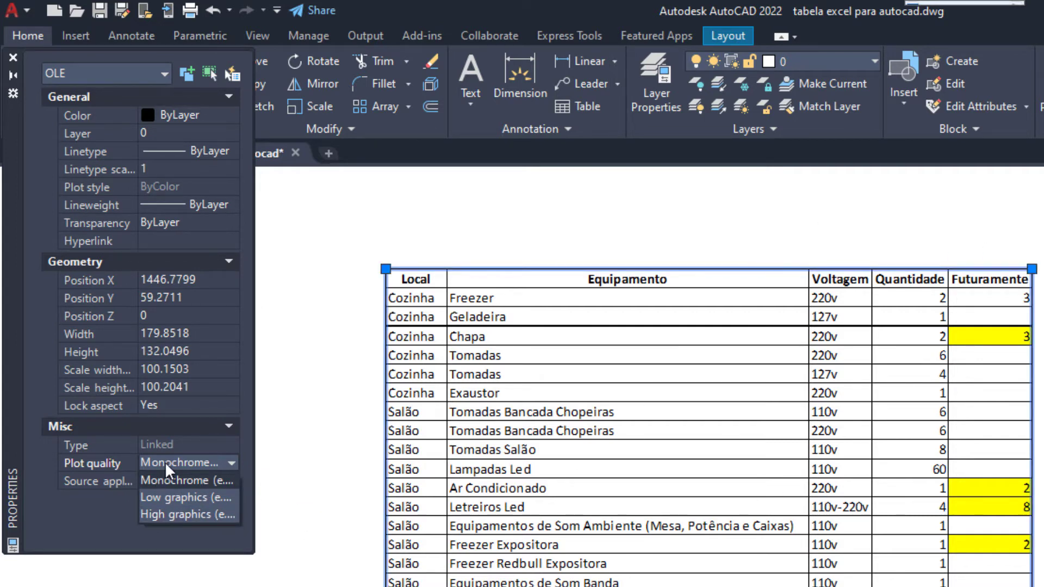
{"action": "left_click", "coordinate": [296, 463]}
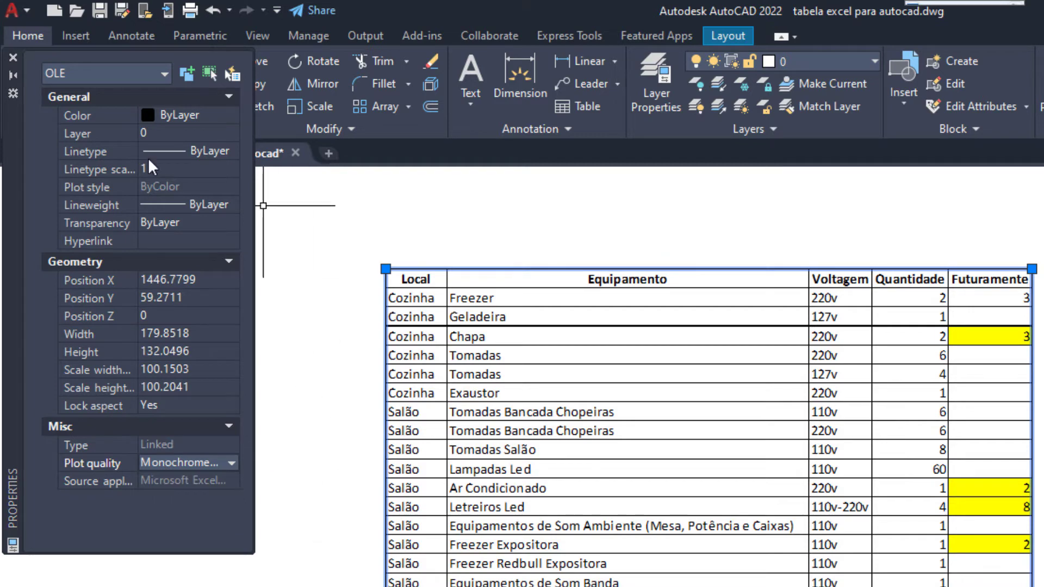
{"action": "left_click", "coordinate": [13, 58]}
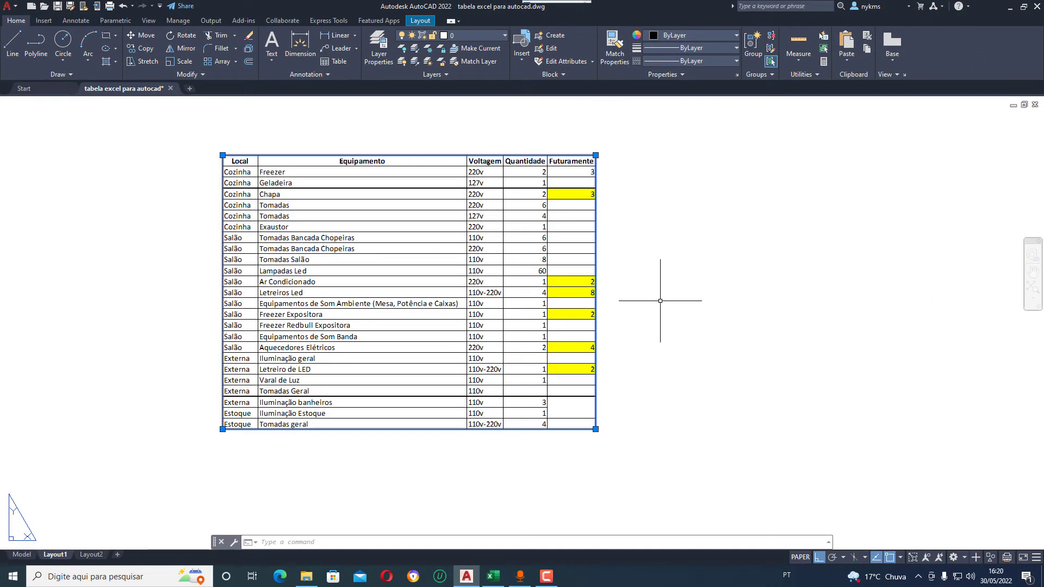
{"action": "key", "text": "Escape"}
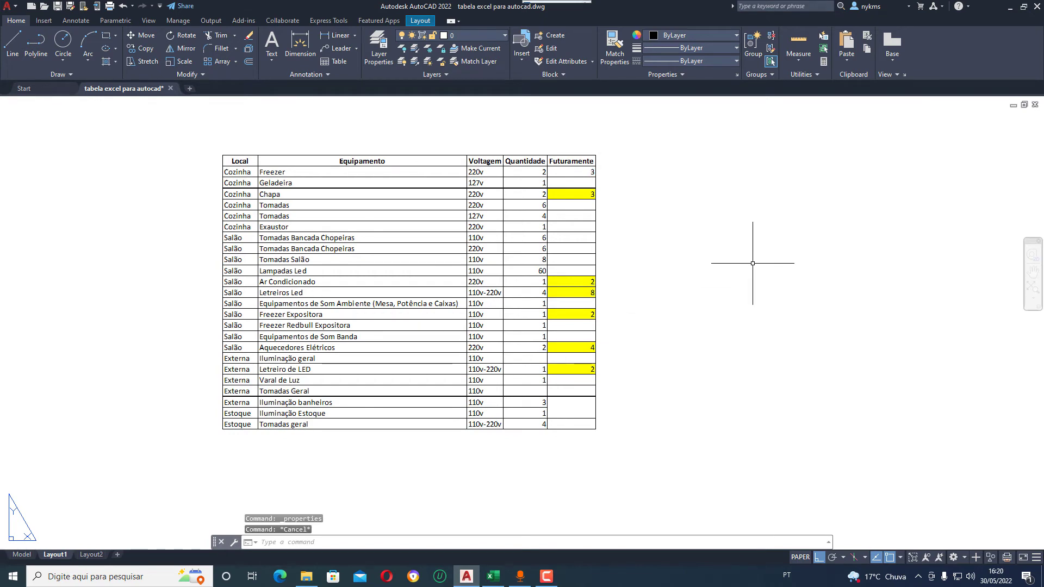
Set the plot to acad.ctb, DWG To PDF.pc3 and ISO expand A4 (297 x 210) paper.
{"action": "key", "text": "ctrl+p"}
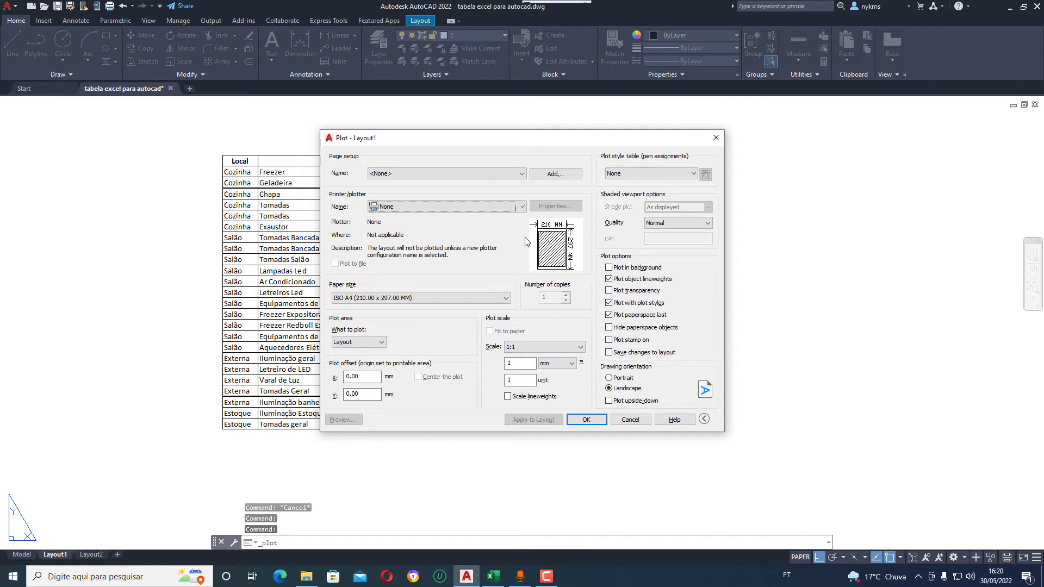
{"action": "left_click", "coordinate": [695, 174]}
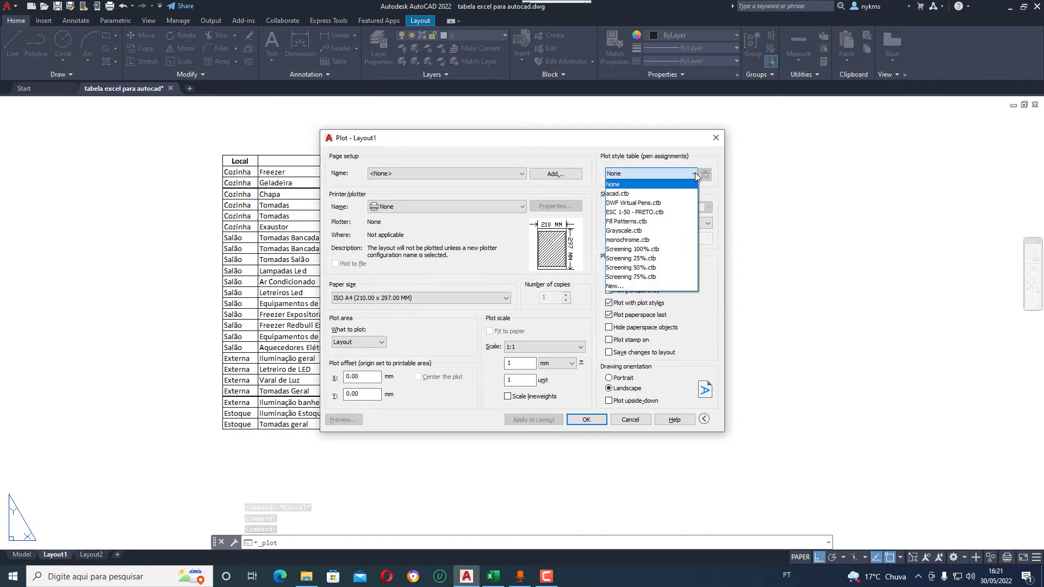
{"action": "left_click", "coordinate": [613, 194]}
{"action": "left_click", "coordinate": [511, 206]}
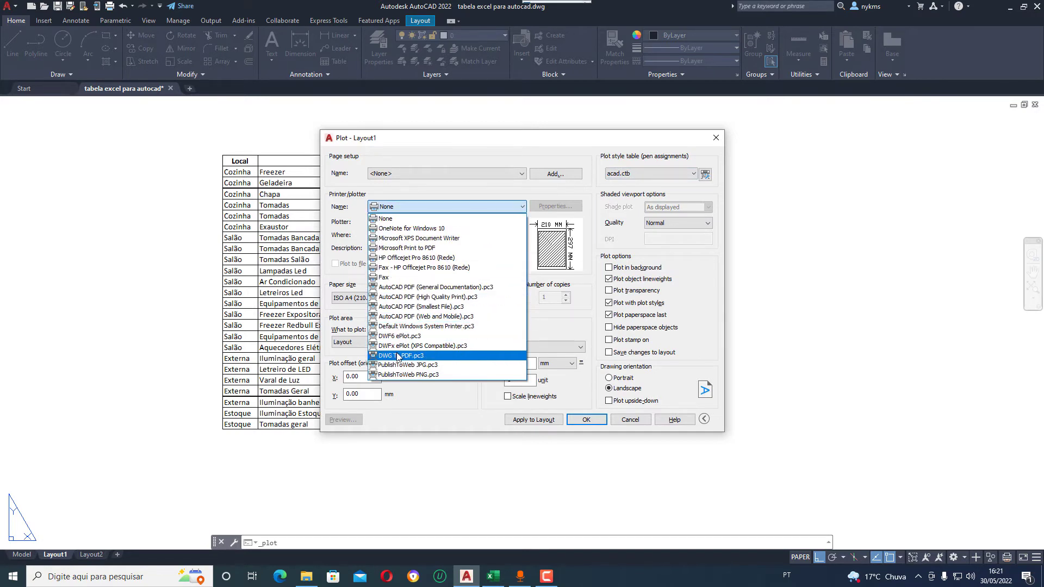
{"action": "left_click", "coordinate": [398, 357]}
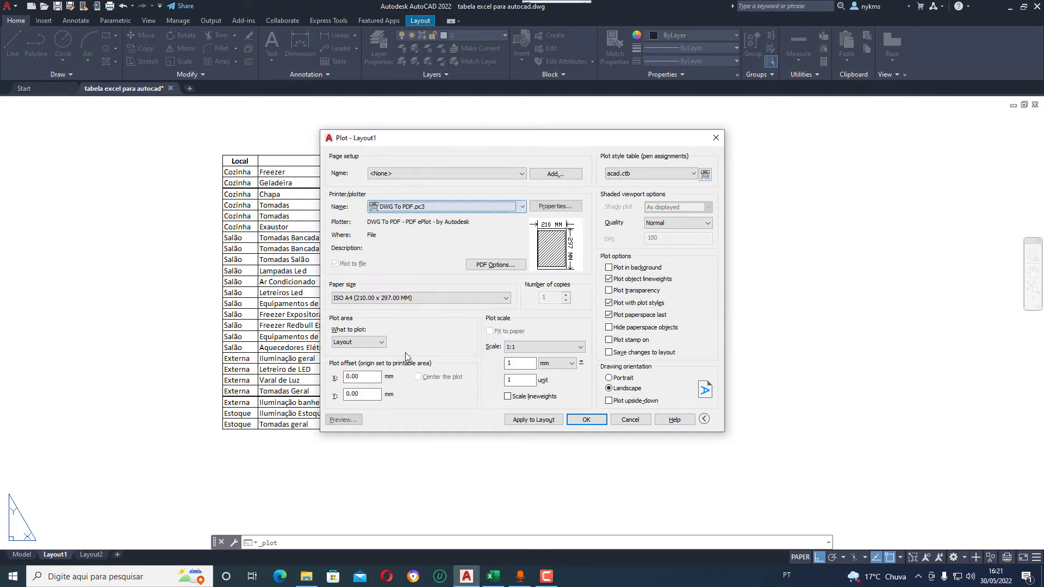
{"action": "left_click", "coordinate": [489, 298]}
{"action": "scroll", "coordinate": [379, 373], "scroll_direction": "up", "scroll_amount": 1}
{"action": "scroll", "coordinate": [379, 373], "scroll_direction": "up", "scroll_amount": 1}
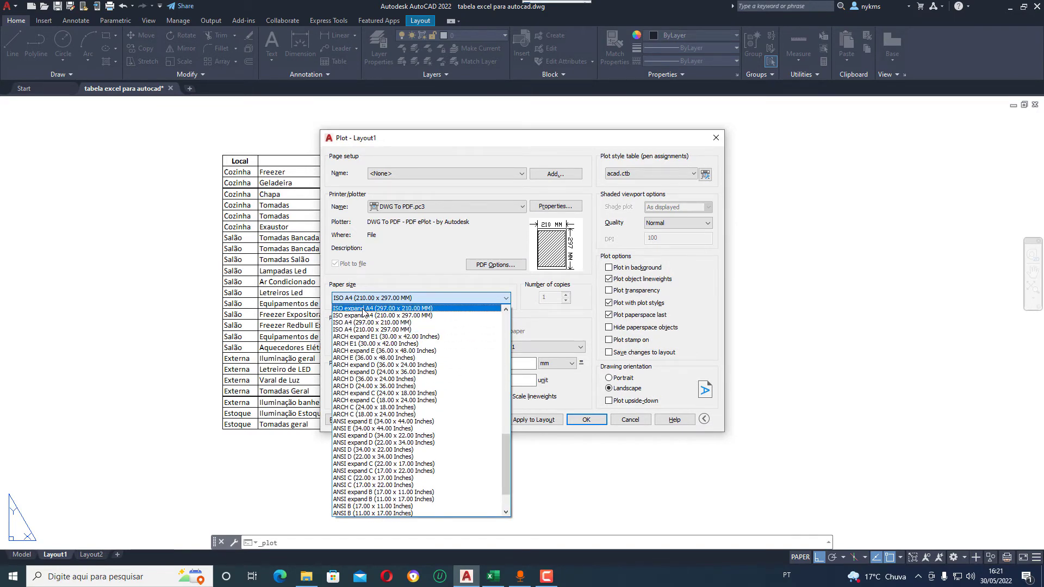
{"action": "left_click", "coordinate": [363, 310]}
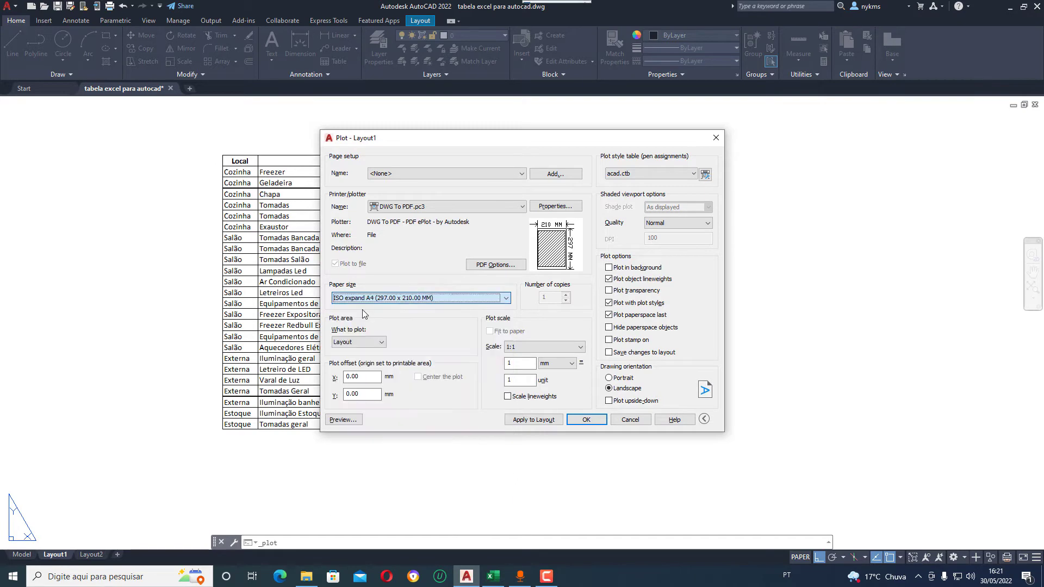
Plot a window picked around the table, centred on the paper, and preview it.
{"action": "left_click", "coordinate": [381, 343]}
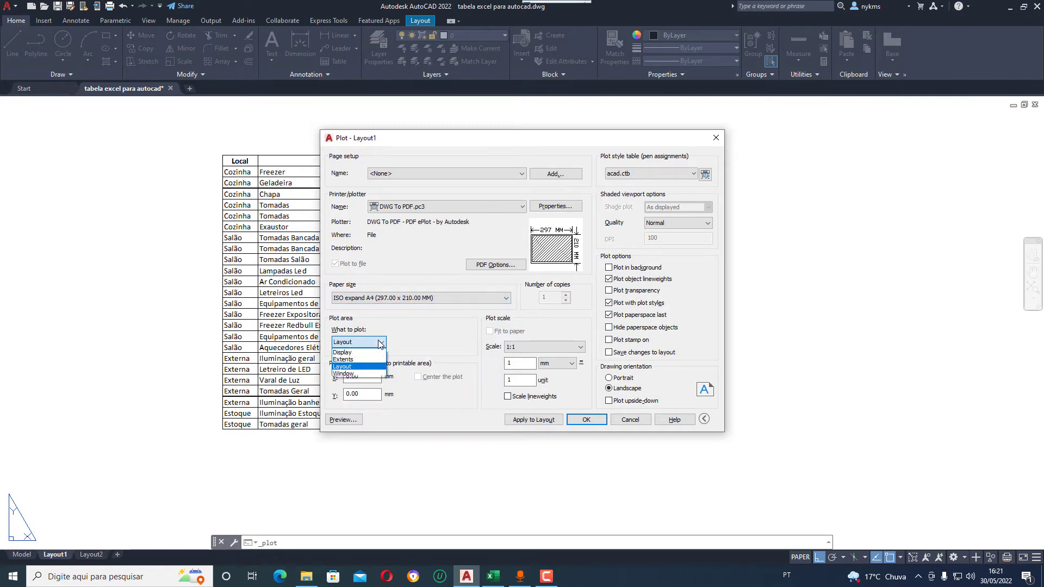
{"action": "left_click", "coordinate": [343, 374]}
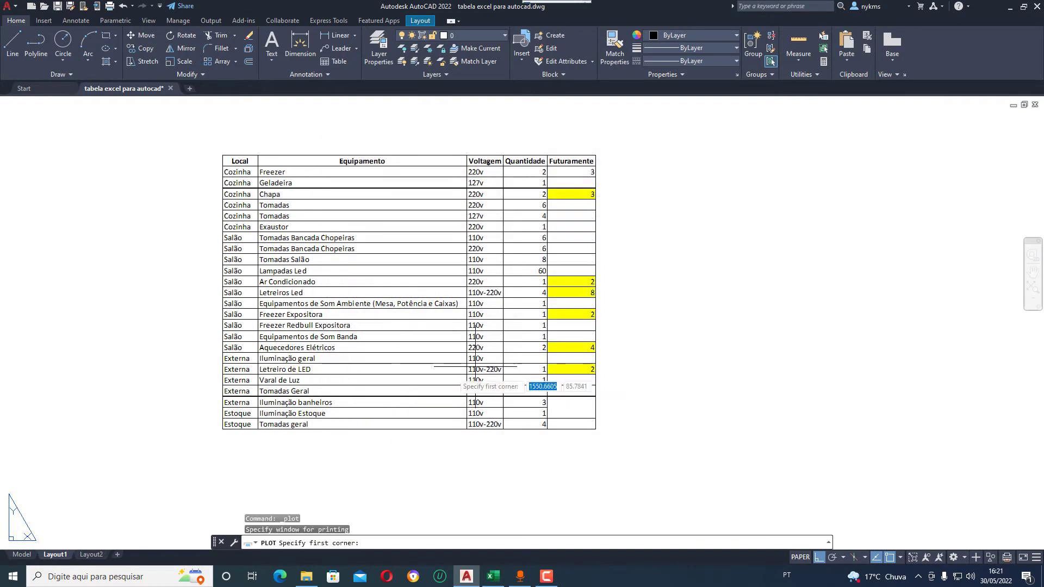
{"action": "left_click", "coordinate": [203, 144]}
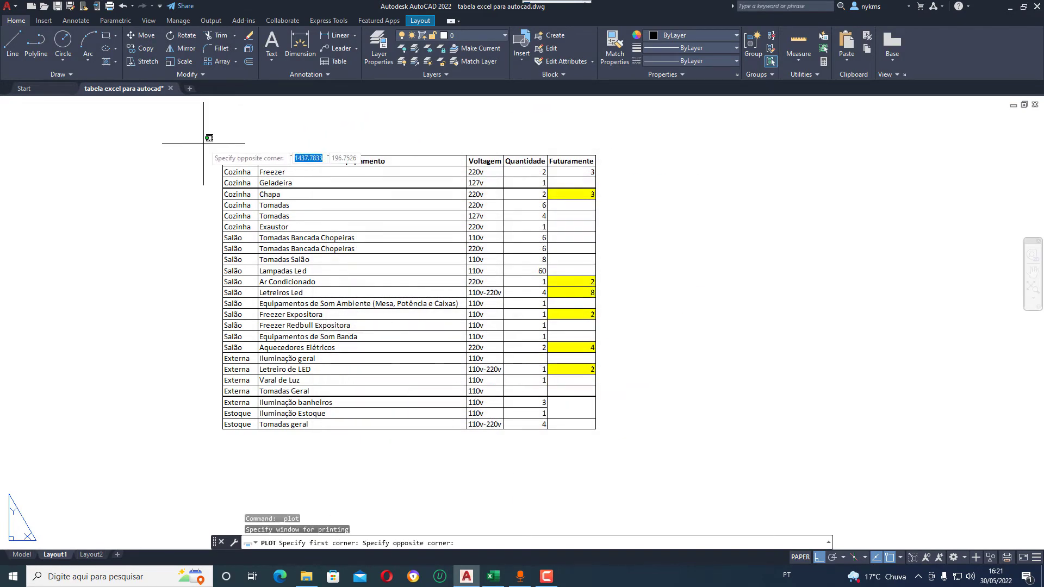
{"action": "left_click", "coordinate": [614, 440]}
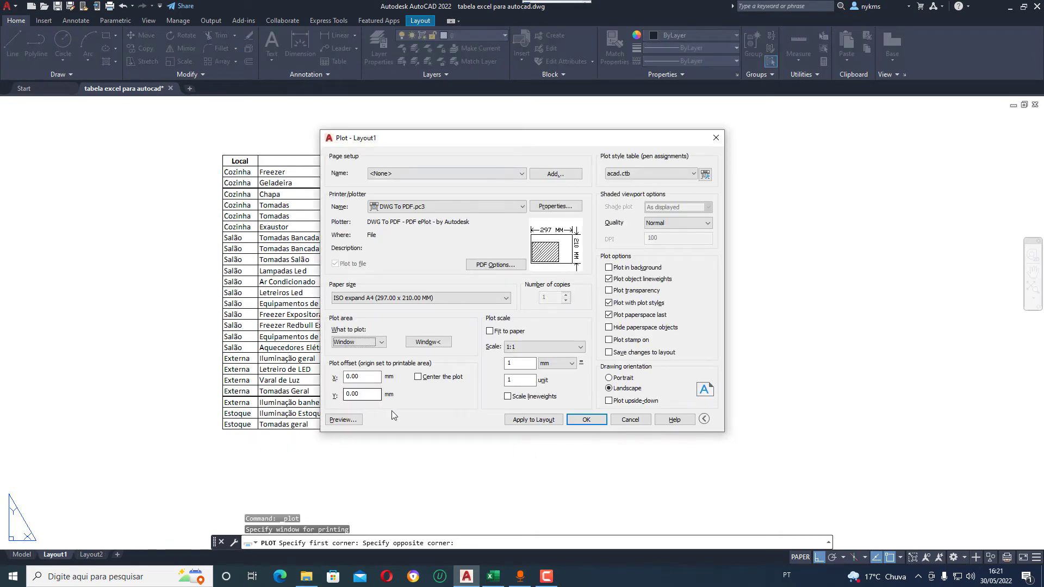
{"action": "left_click", "coordinate": [418, 378]}
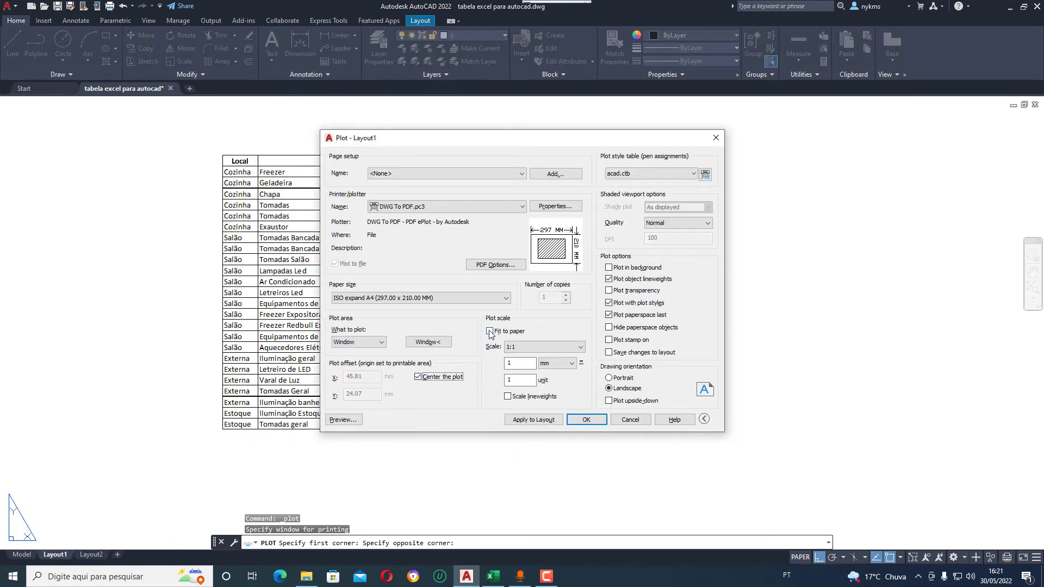
{"action": "left_click", "coordinate": [344, 421]}
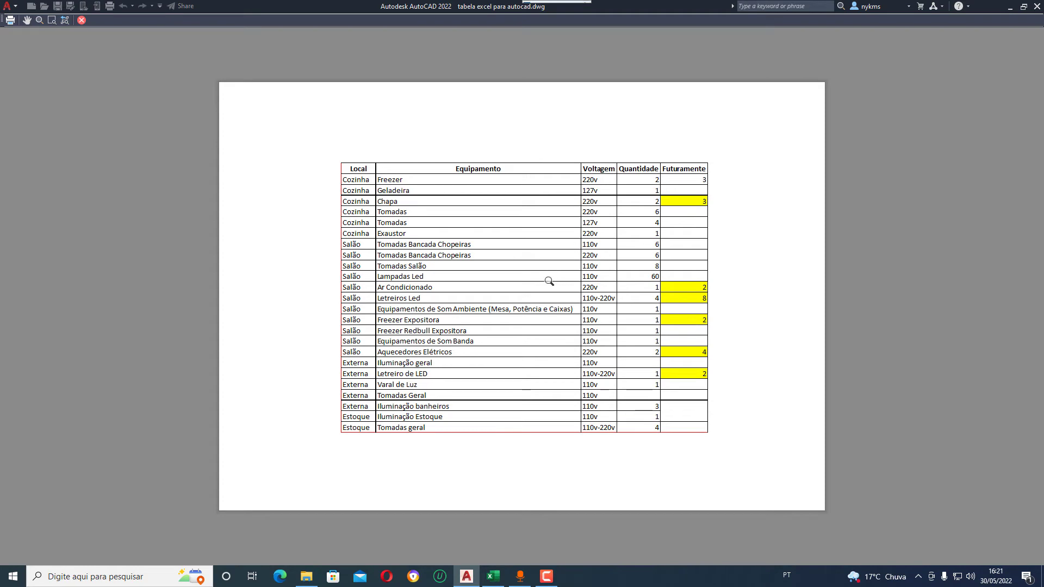
Inspect the preview, then plot it to 'tabela excel para autocad-Layout1.pdf'.
{"action": "scroll", "coordinate": [427, 435], "scroll_direction": "up", "scroll_amount": 4}
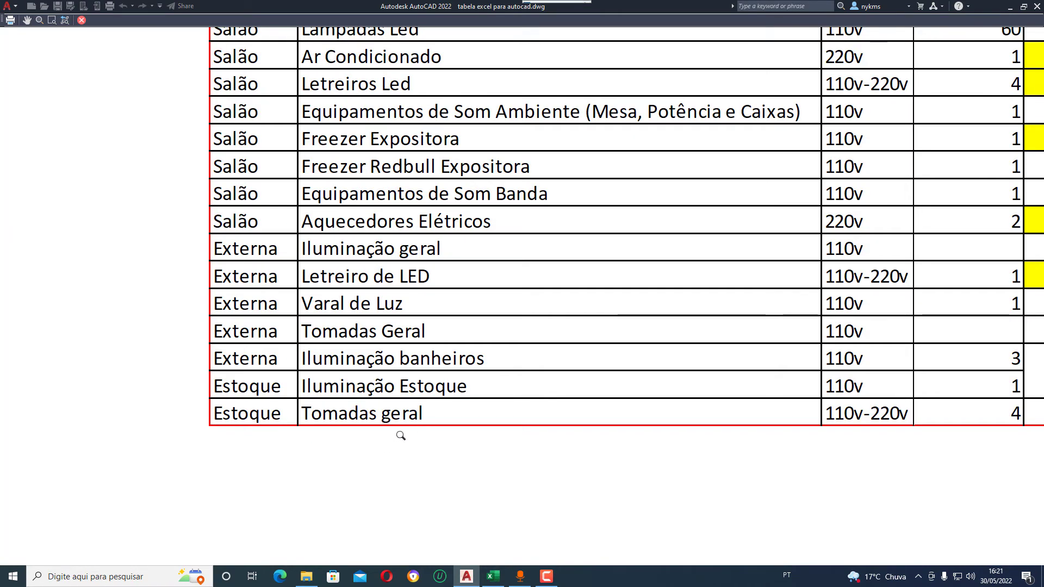
{"action": "scroll", "coordinate": [445, 510], "scroll_direction": "down", "scroll_amount": 1}
{"action": "scroll", "coordinate": [419, 536], "scroll_direction": "down", "scroll_amount": 3}
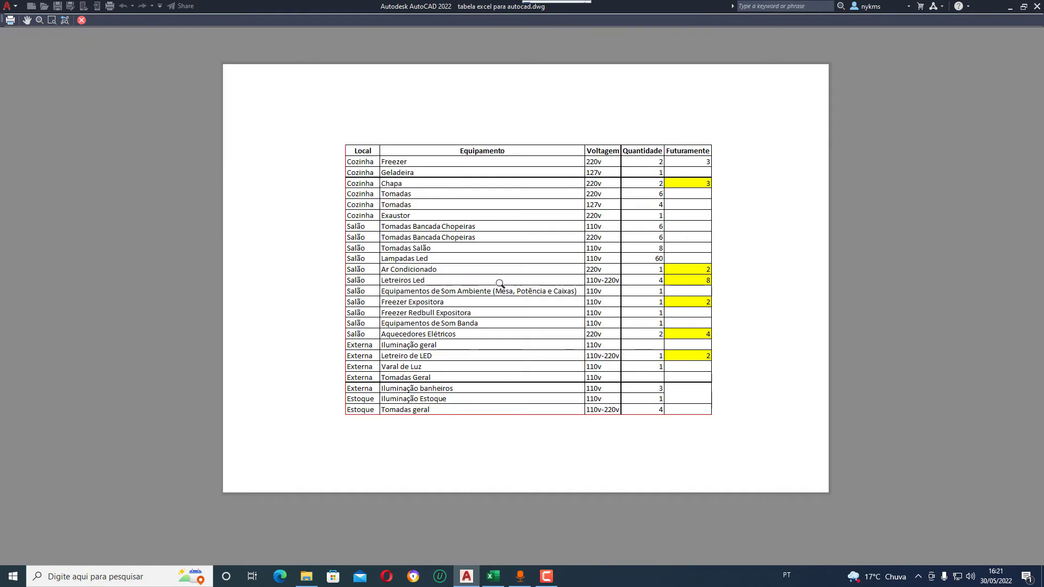
{"action": "right_click", "coordinate": [518, 238]}
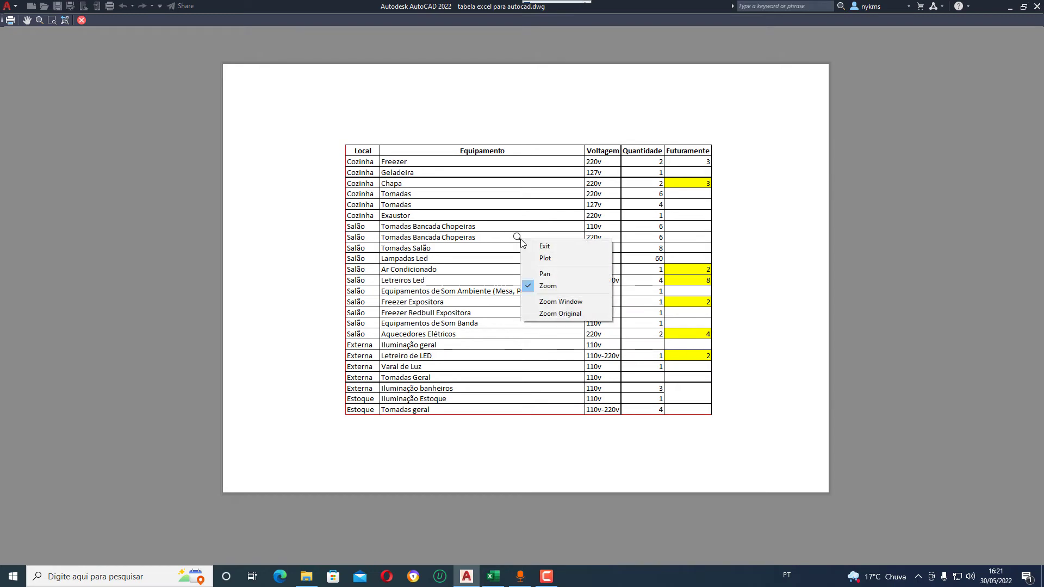
{"action": "left_click", "coordinate": [547, 262]}
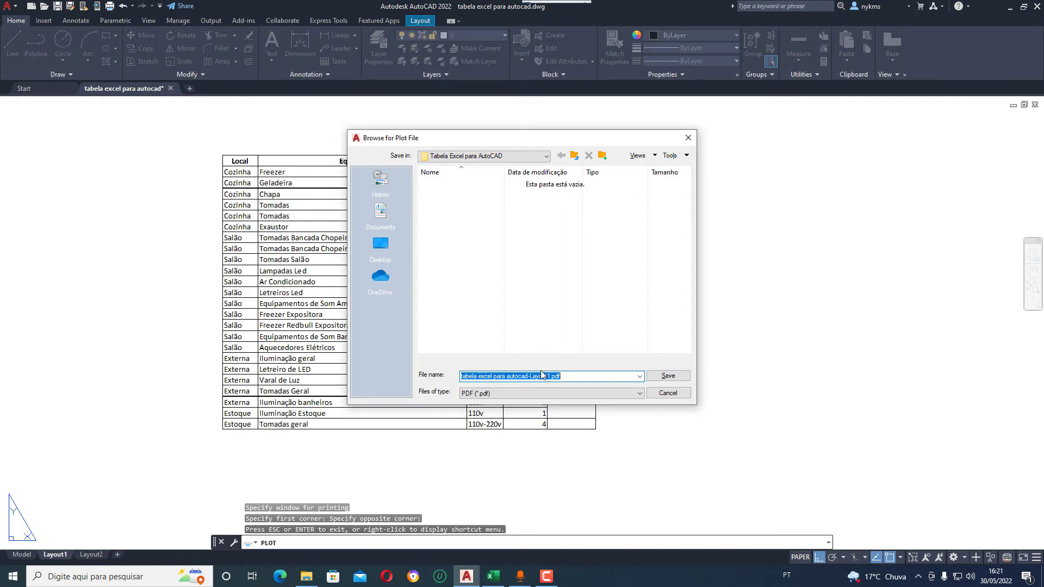
{"action": "left_click", "coordinate": [669, 376]}
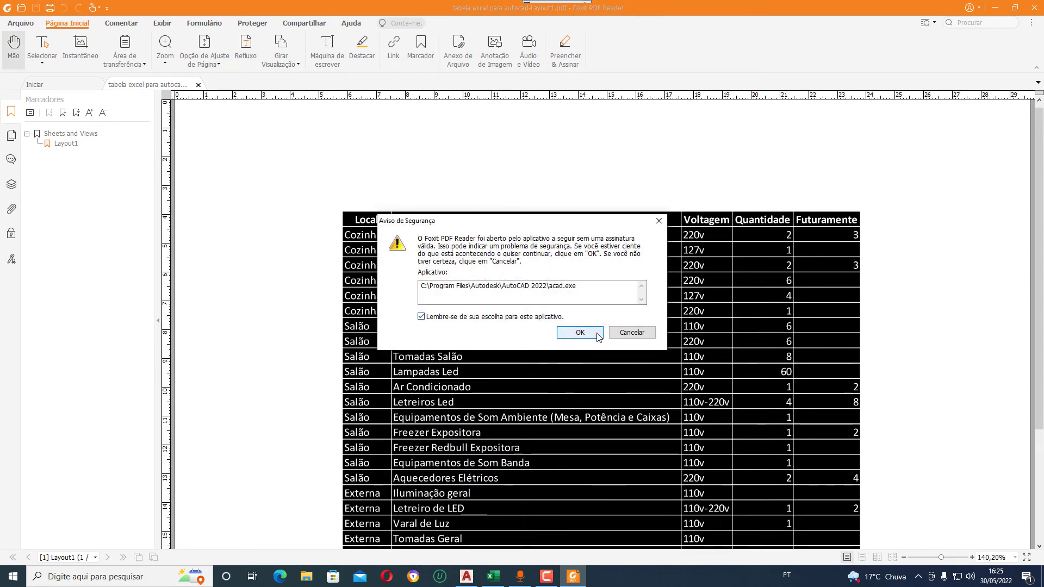
Accept Foxit's security warning, review the PDF table's black cell backgrounds, then close the reader.
{"action": "left_click", "coordinate": [578, 332]}
{"action": "scroll", "coordinate": [479, 332], "scroll_direction": "down", "scroll_amount": 1}
{"action": "scroll", "coordinate": [589, 396], "scroll_direction": "down", "scroll_amount": 3}
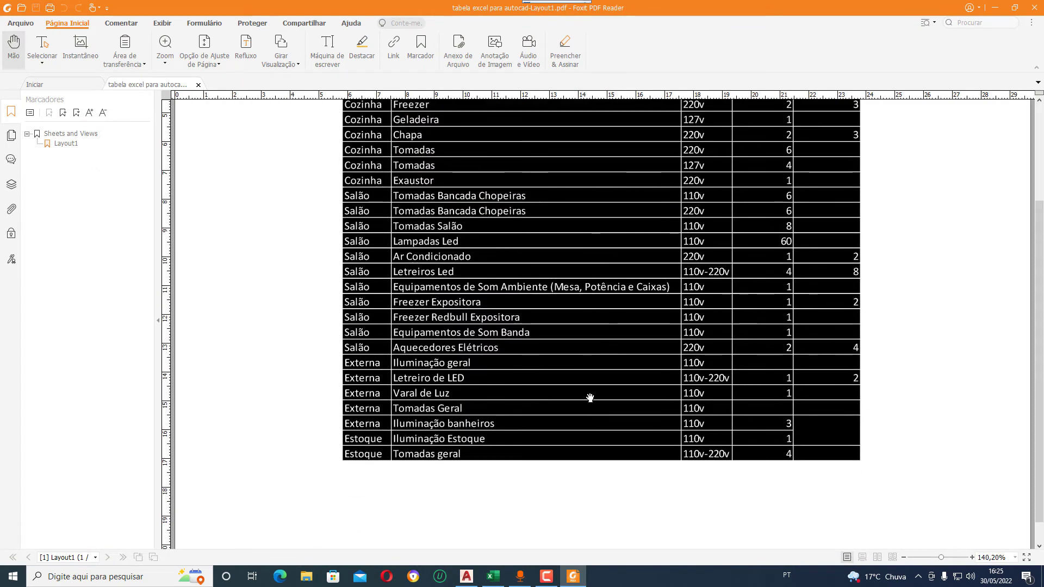
{"action": "scroll", "coordinate": [550, 380], "scroll_direction": "up", "scroll_amount": 3}
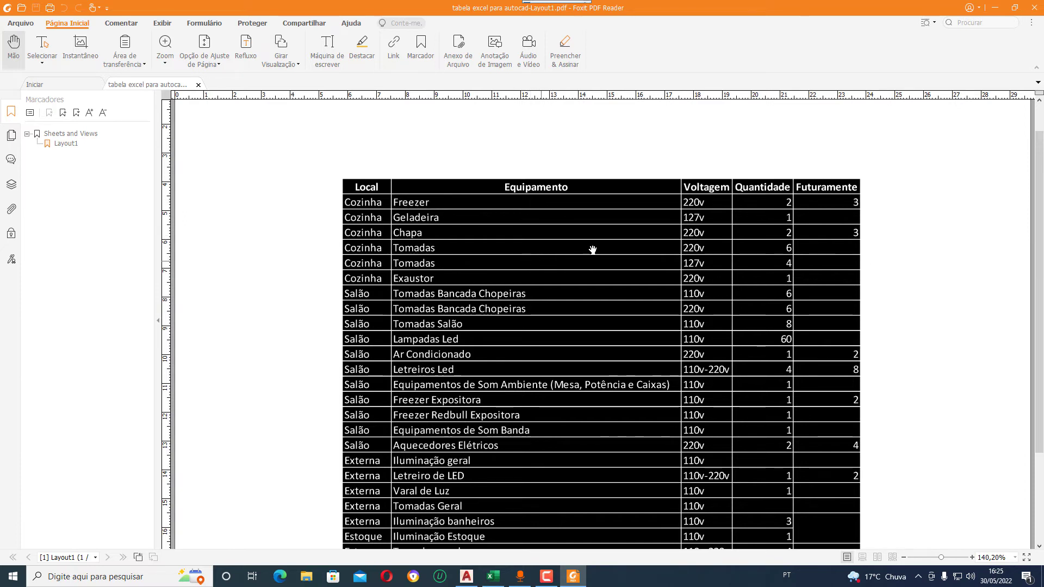
{"action": "left_click", "coordinate": [1036, 8]}
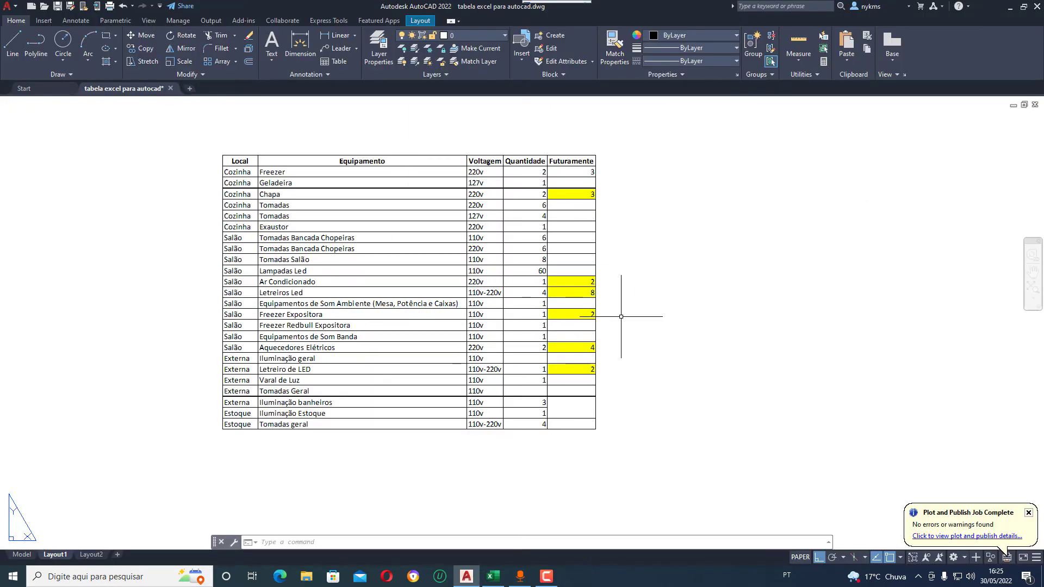
Change the linked Excel table's OLE plot quality from Monochrome to High graphics in Properties.
{"action": "left_click", "coordinate": [410, 156]}
{"action": "right_click", "coordinate": [411, 156]}
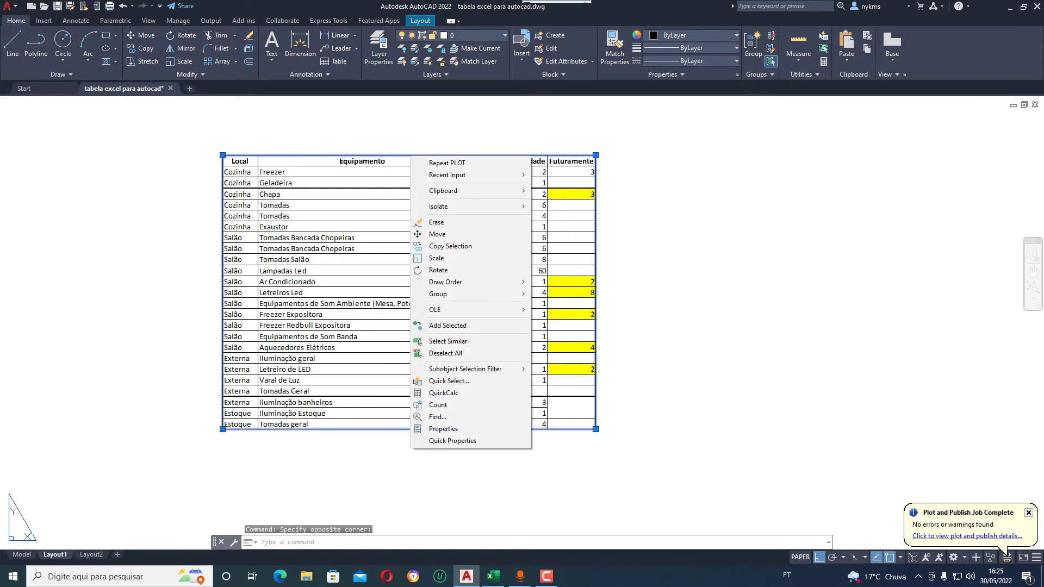
{"action": "left_click", "coordinate": [434, 430]}
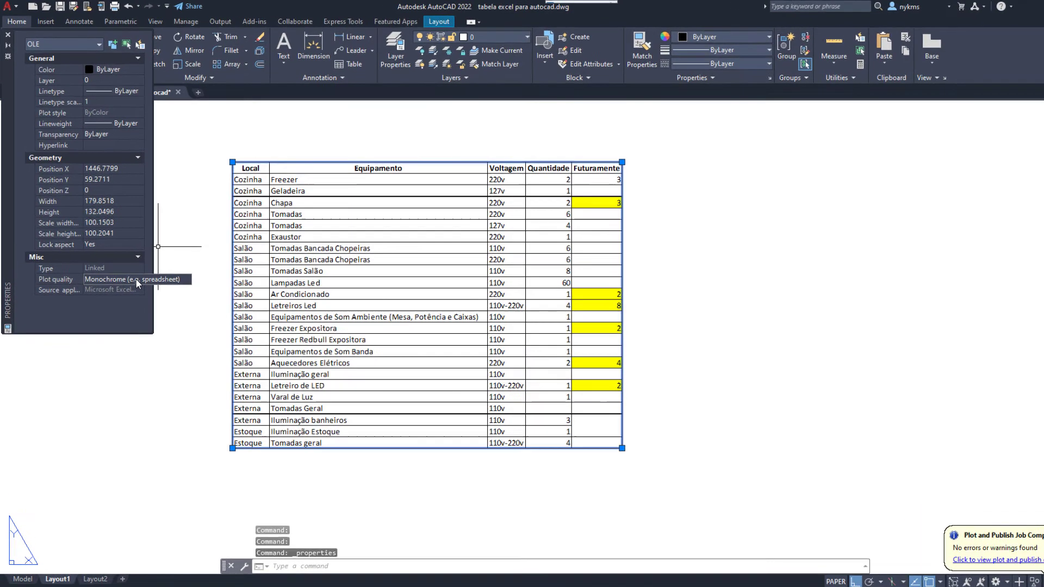
{"action": "left_click", "coordinate": [136, 279]}
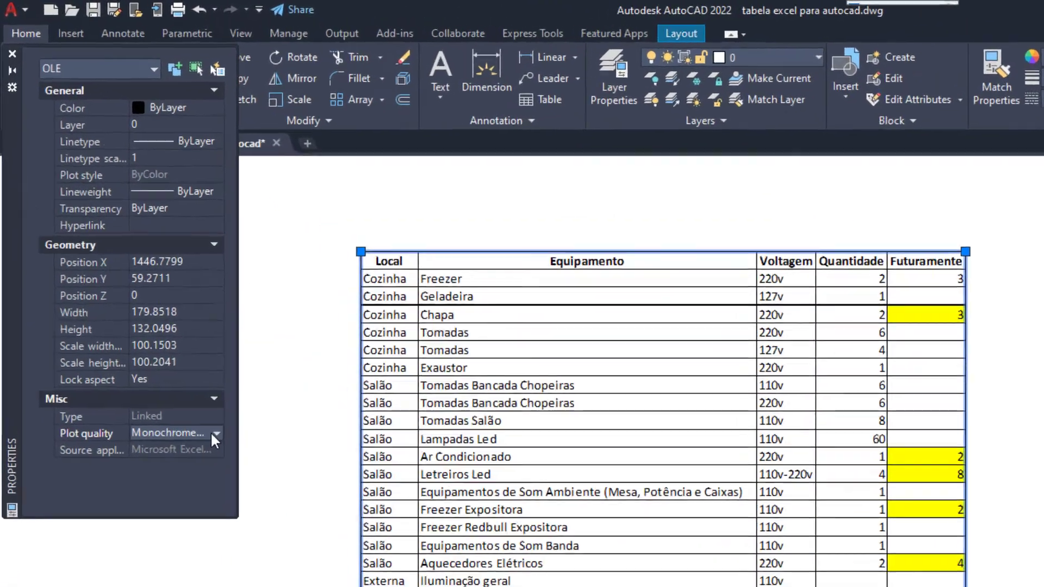
{"action": "left_click", "coordinate": [139, 279]}
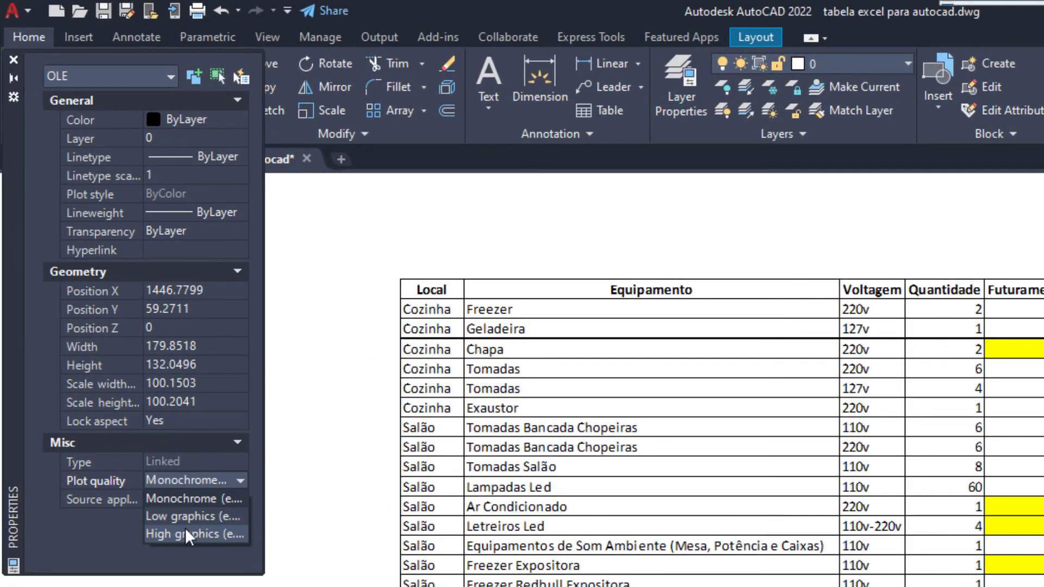
{"action": "left_click", "coordinate": [183, 536]}
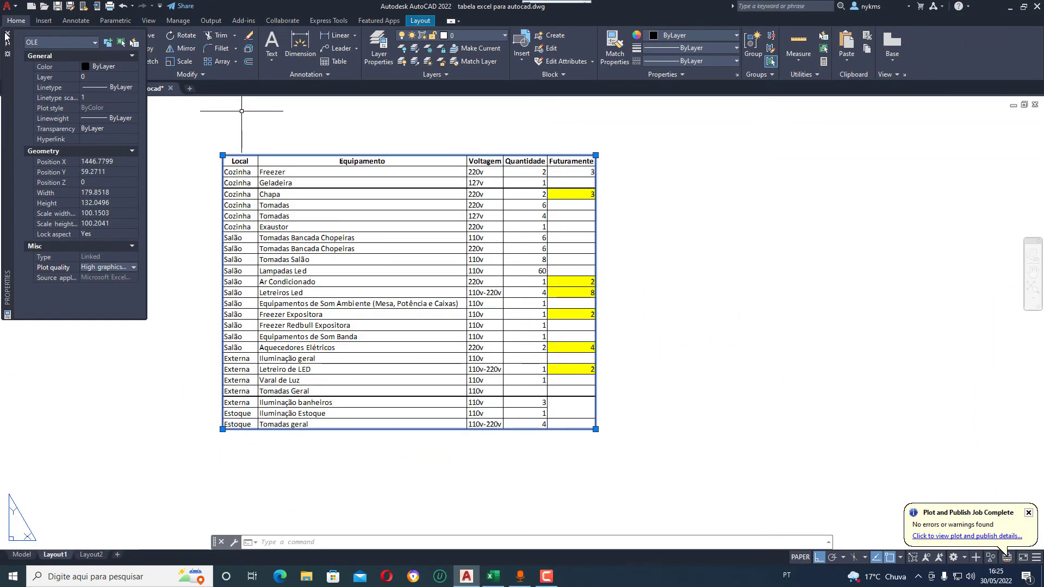
{"action": "left_click", "coordinate": [8, 36]}
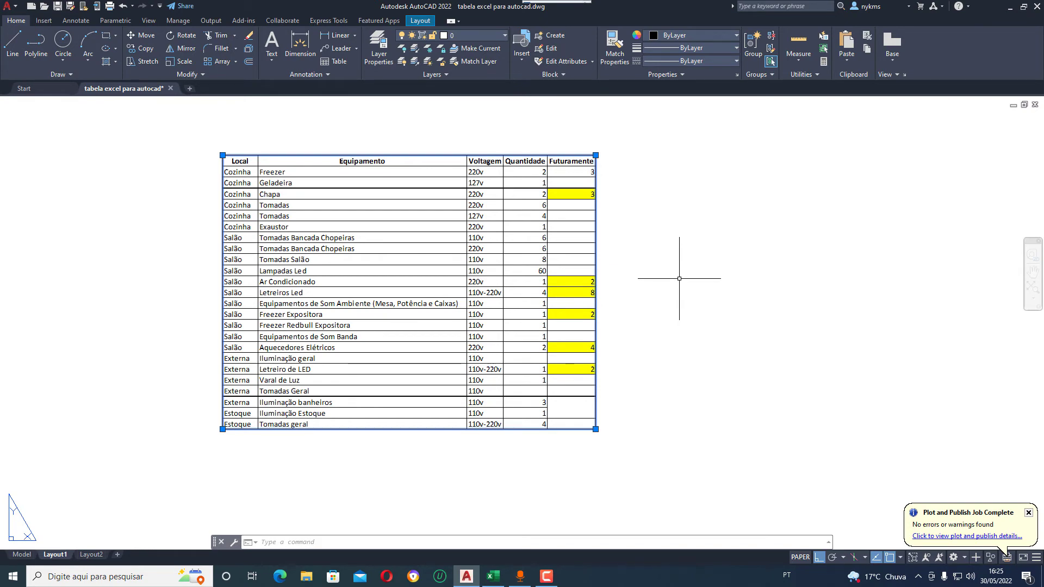
Start a new plot using acad.ctb, the DWG To PDF plotter and ISO expand A4 paper.
{"action": "key", "text": "ctrl+p"}
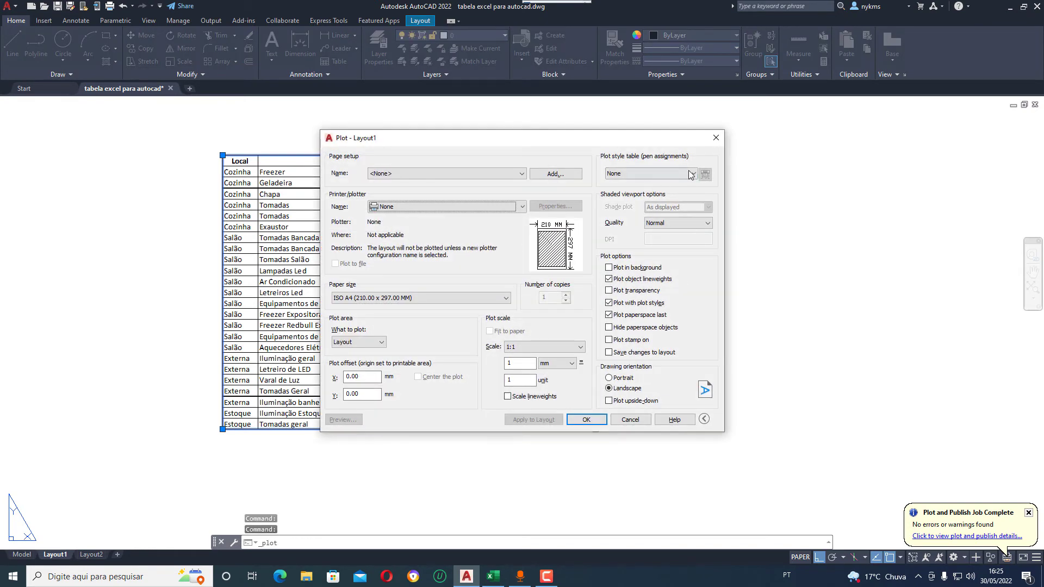
{"action": "left_click", "coordinate": [691, 174]}
{"action": "left_click", "coordinate": [625, 191]}
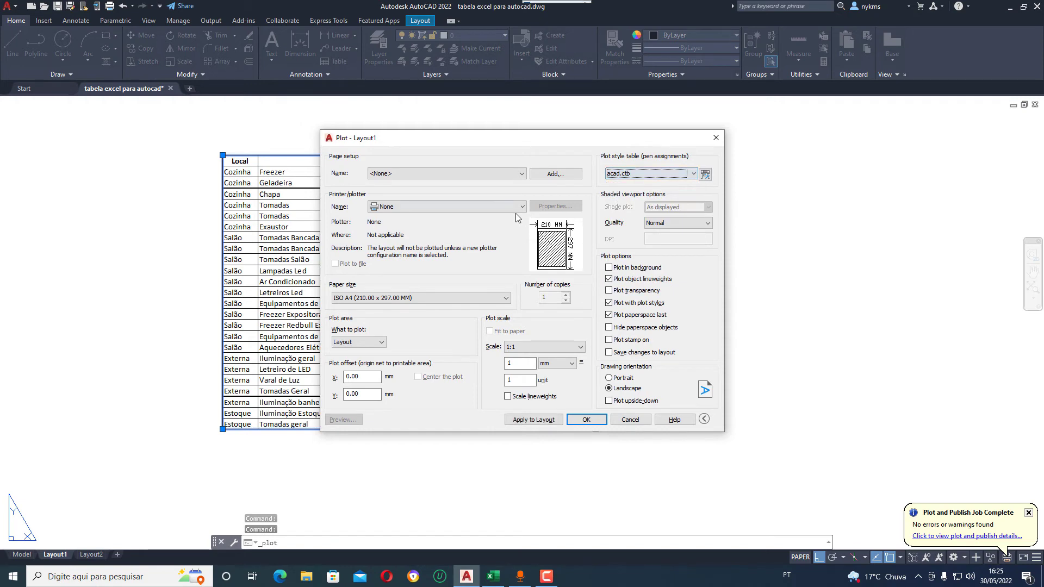
{"action": "left_click", "coordinate": [522, 207]}
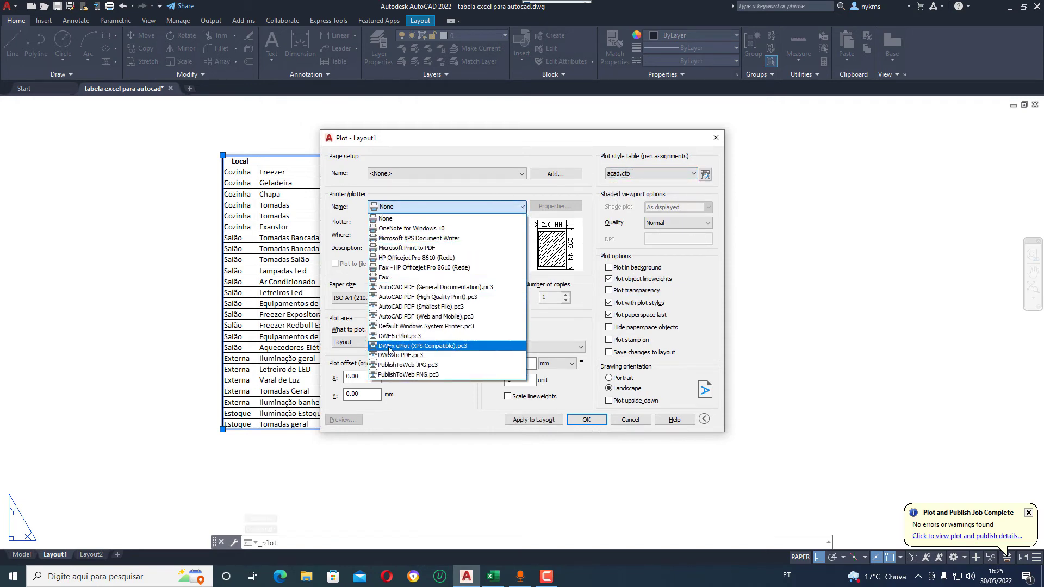
{"action": "left_click", "coordinate": [391, 355]}
{"action": "left_click", "coordinate": [494, 299]}
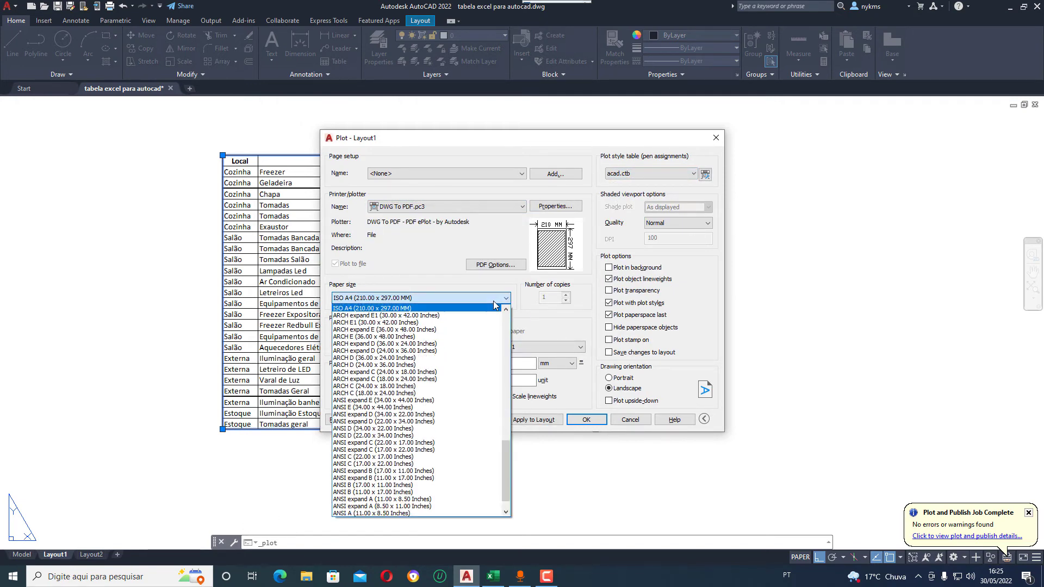
{"action": "scroll", "coordinate": [378, 392], "scroll_direction": "up", "scroll_amount": 1}
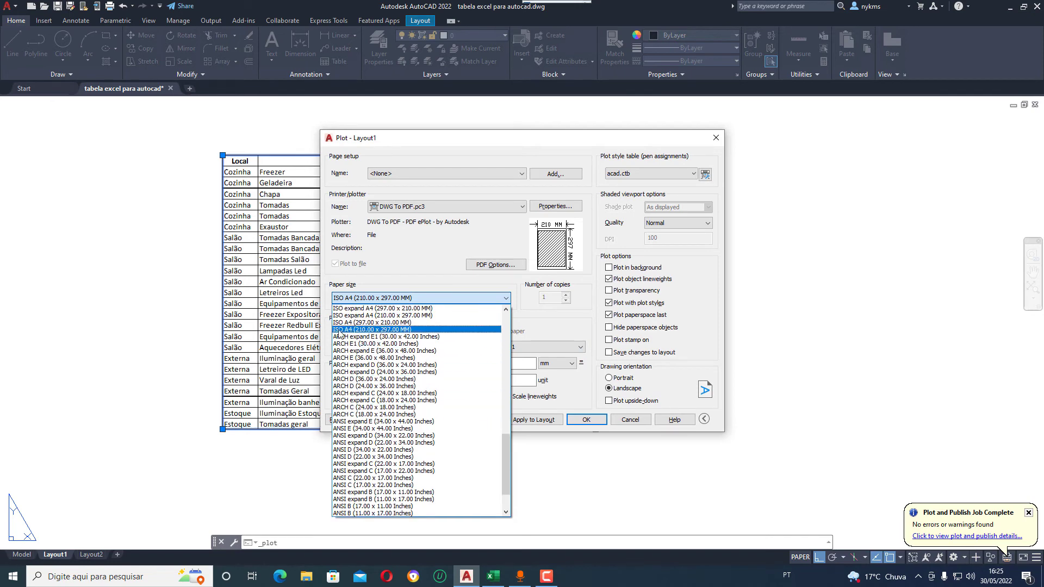
{"action": "left_click", "coordinate": [354, 309]}
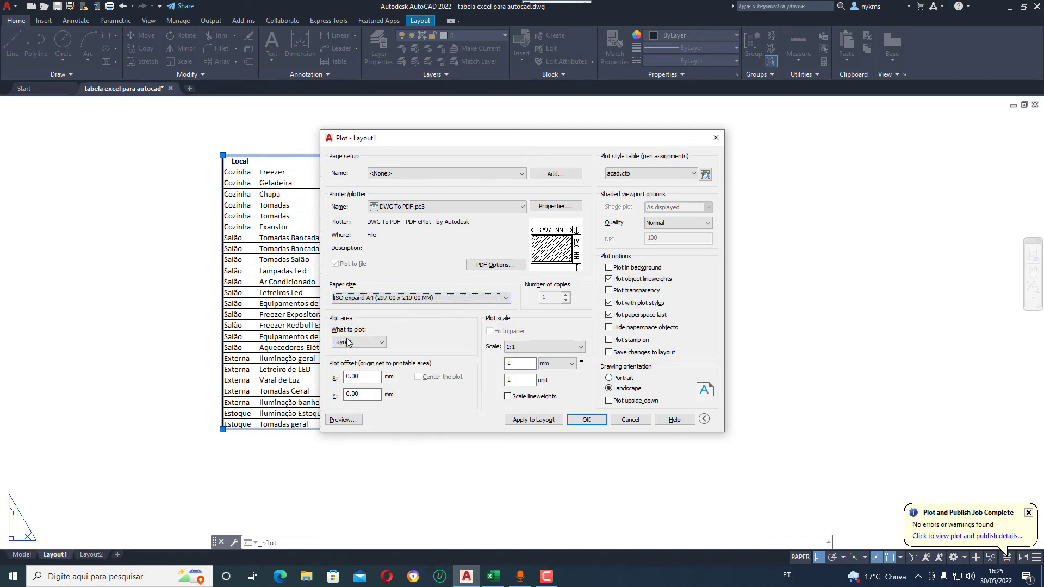
Plot a window enclosing the table, centred on the page, and preview the result.
{"action": "left_click", "coordinate": [359, 342]}
{"action": "left_click", "coordinate": [342, 374]}
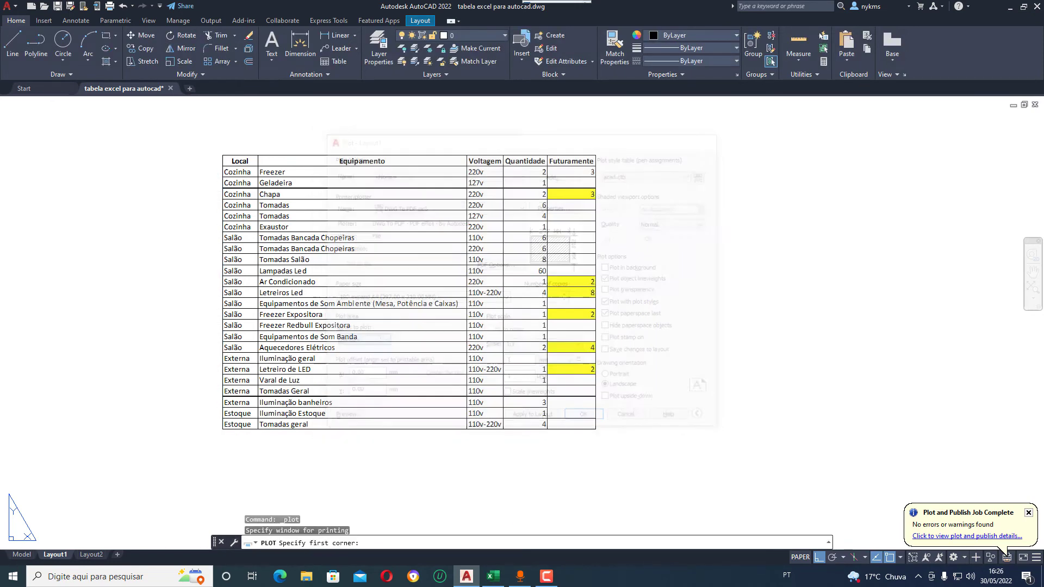
{"action": "left_click", "coordinate": [206, 141]}
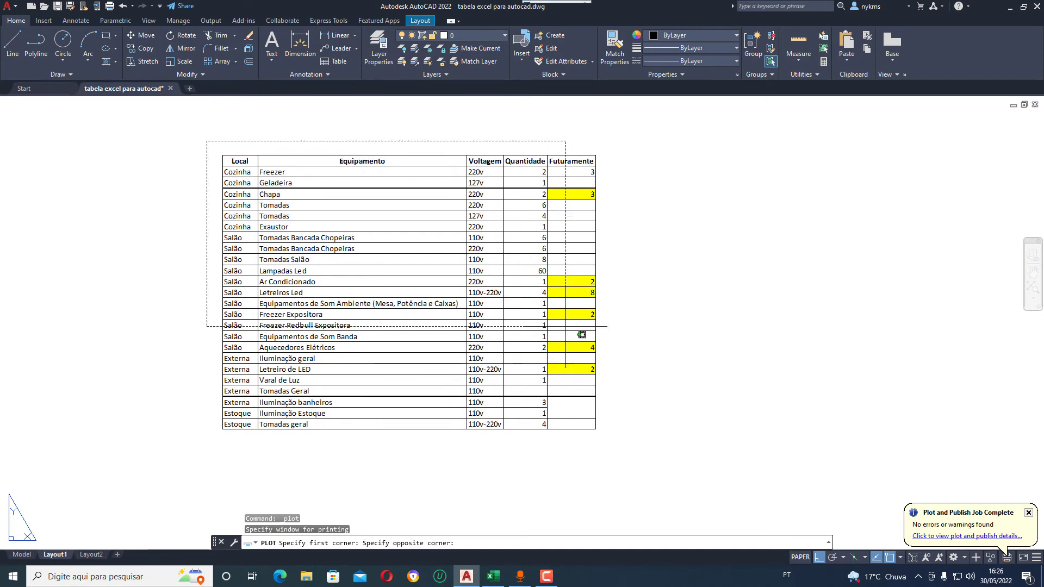
{"action": "left_click", "coordinate": [610, 437]}
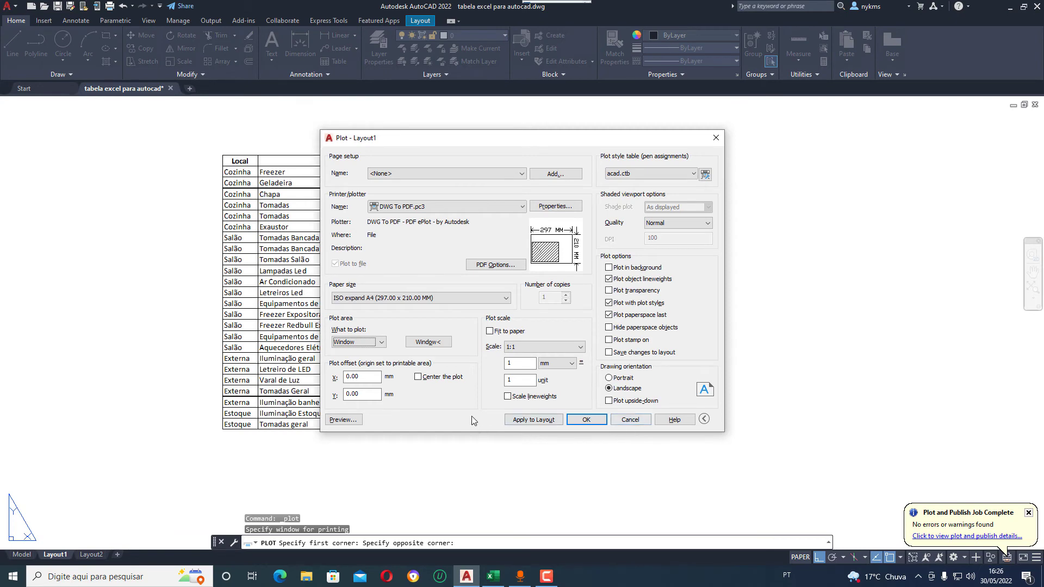
{"action": "left_click", "coordinate": [418, 378]}
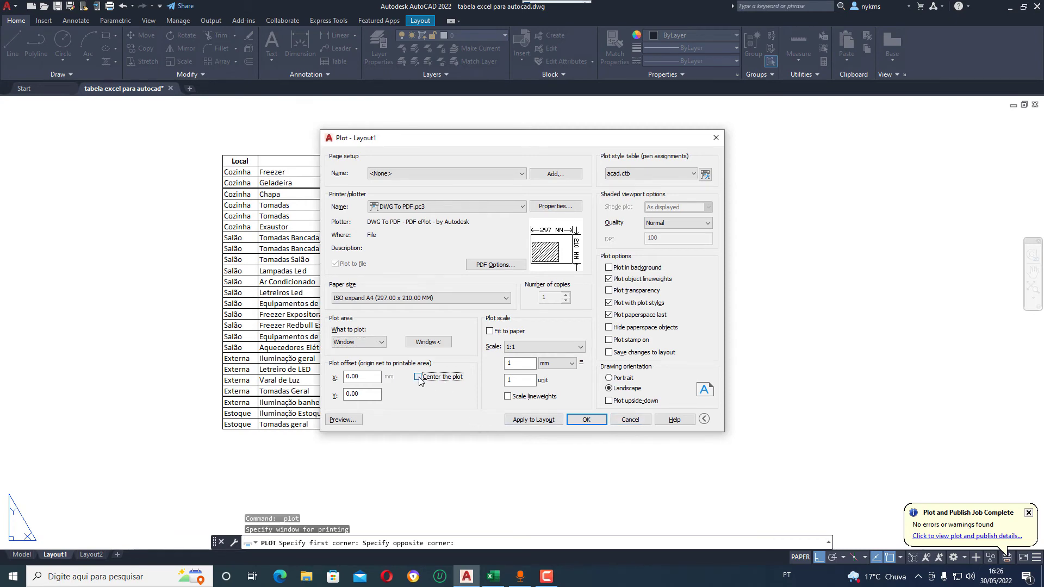
{"action": "left_click", "coordinate": [343, 420]}
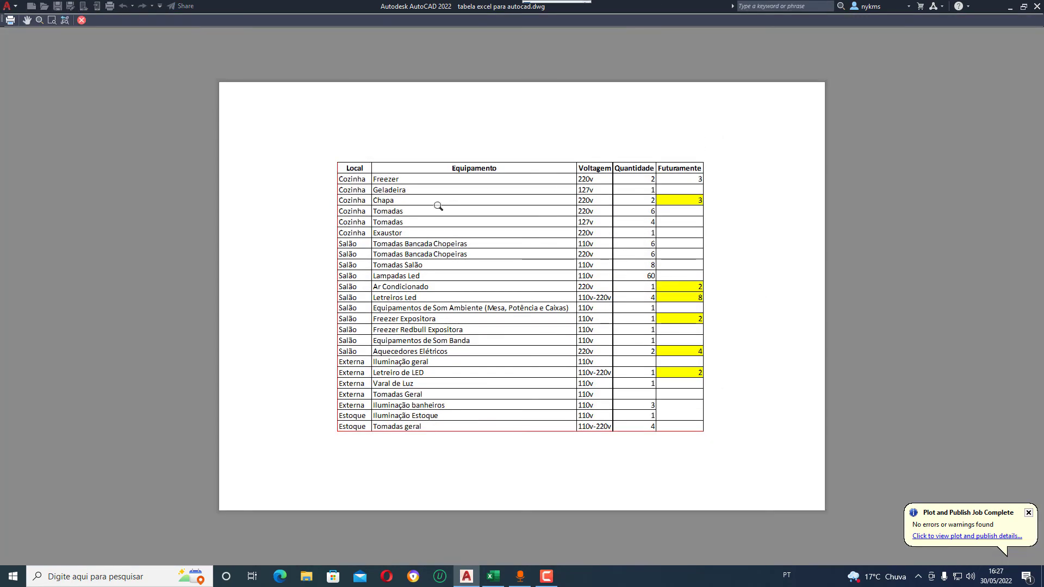
Plot from the preview, overwriting 'tabela excel para autocad-Layout1.pdf'.
{"action": "right_click", "coordinate": [501, 233]}
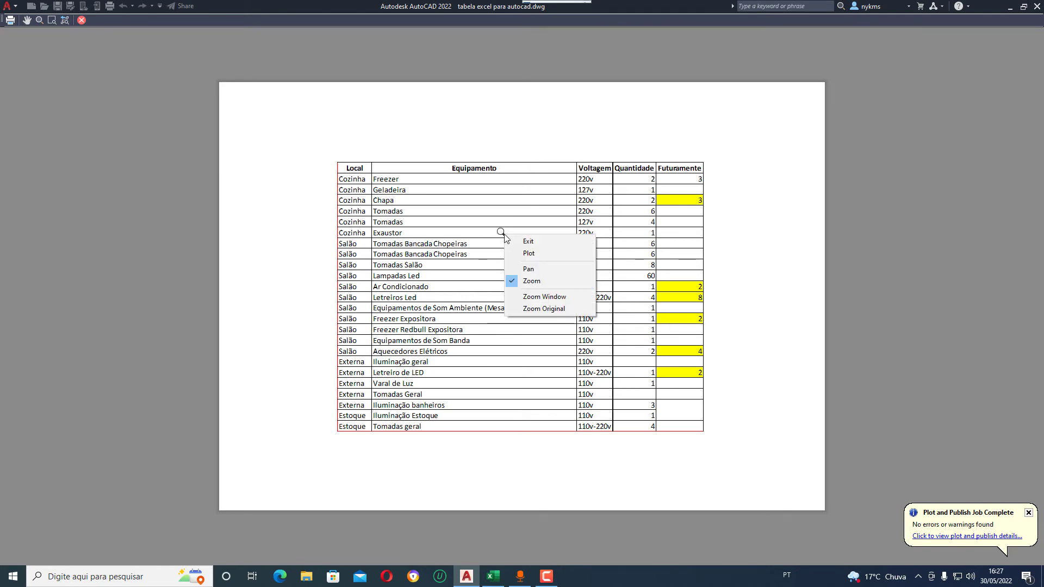
{"action": "left_click", "coordinate": [534, 258]}
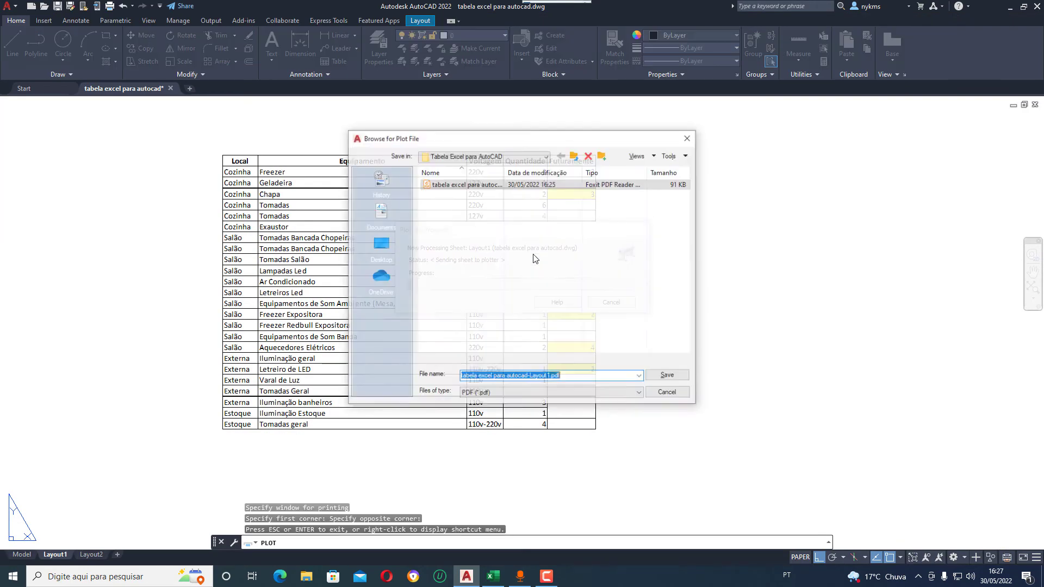
{"action": "left_click", "coordinate": [669, 376]}
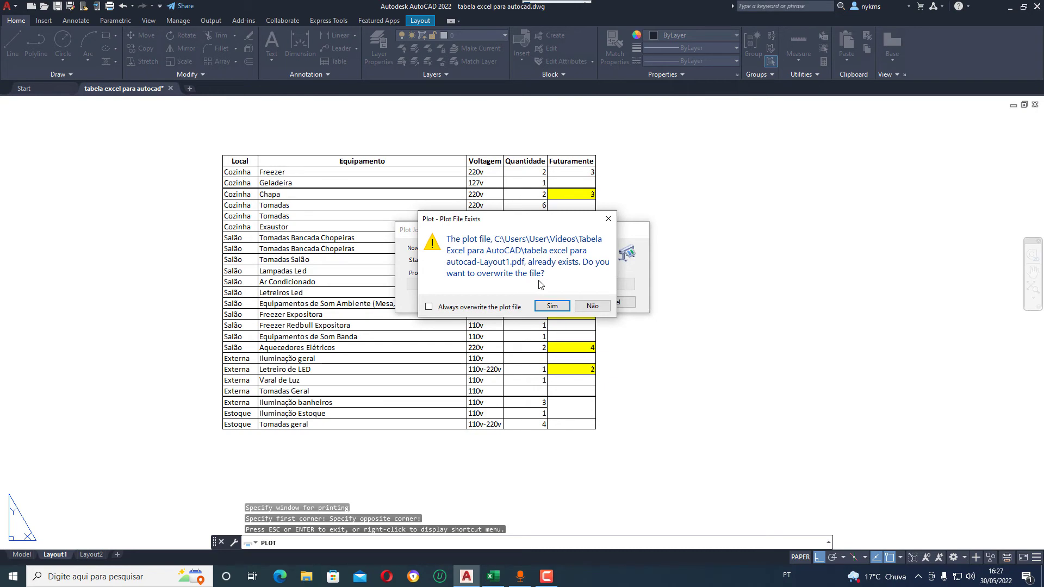
{"action": "left_click", "coordinate": [550, 306]}
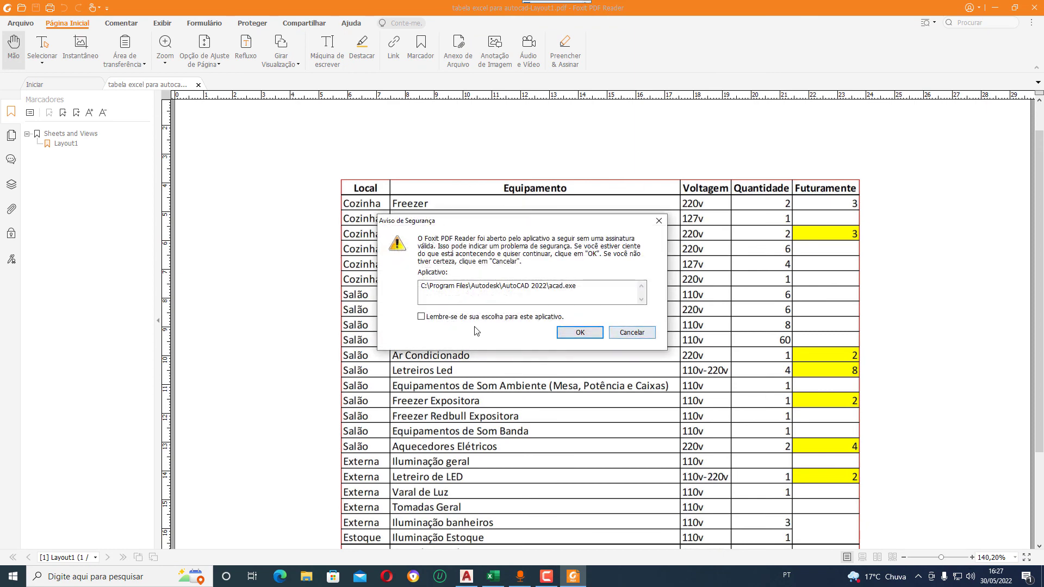
Dismiss the security warning, check the yellow Futuramente cells print in colour, and return to AutoCAD.
{"action": "left_click", "coordinate": [578, 334]}
{"action": "scroll", "coordinate": [525, 295], "scroll_direction": "down", "scroll_amount": 3}
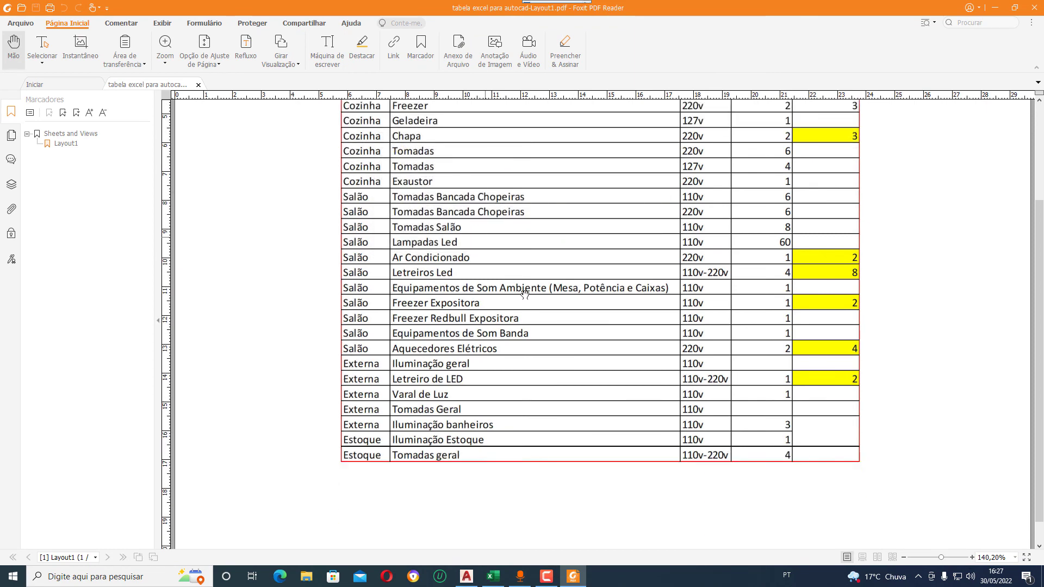
{"action": "scroll", "coordinate": [745, 493], "scroll_direction": "up", "scroll_amount": 1}
{"action": "scroll", "coordinate": [775, 486], "scroll_direction": "up", "scroll_amount": 1}
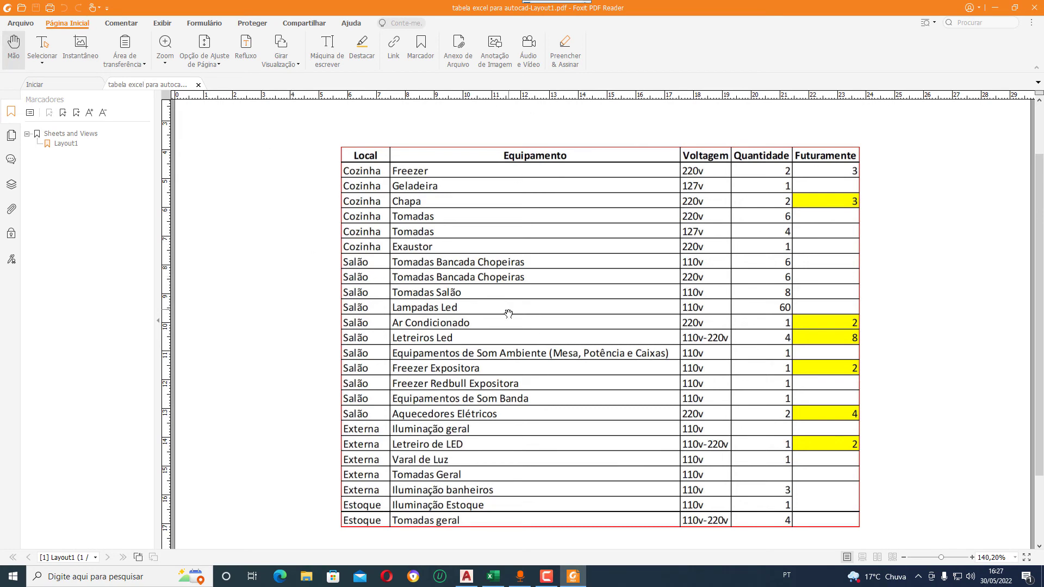
{"action": "scroll", "coordinate": [509, 314], "scroll_direction": "down", "scroll_amount": 3}
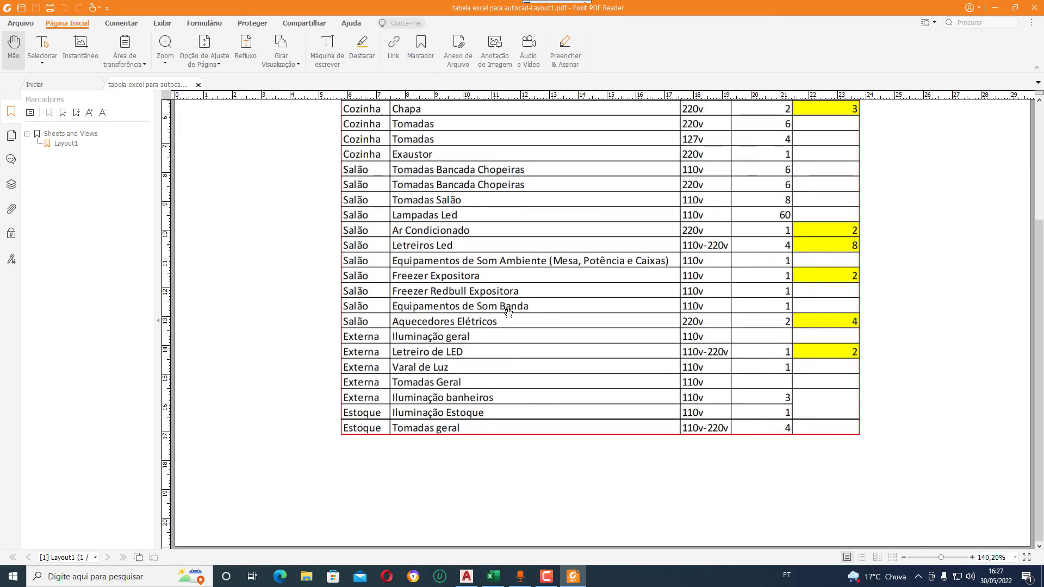
{"action": "left_click", "coordinate": [466, 576]}
{"action": "scroll", "coordinate": [400, 309], "scroll_direction": "down", "scroll_amount": 2}
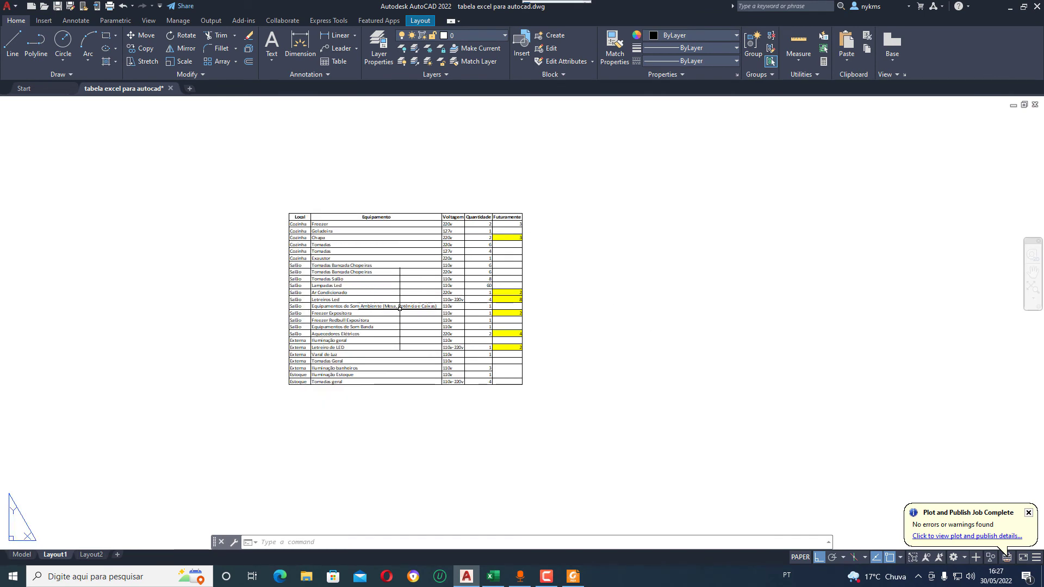
{"action": "scroll", "coordinate": [331, 264], "scroll_direction": "up", "scroll_amount": 2}
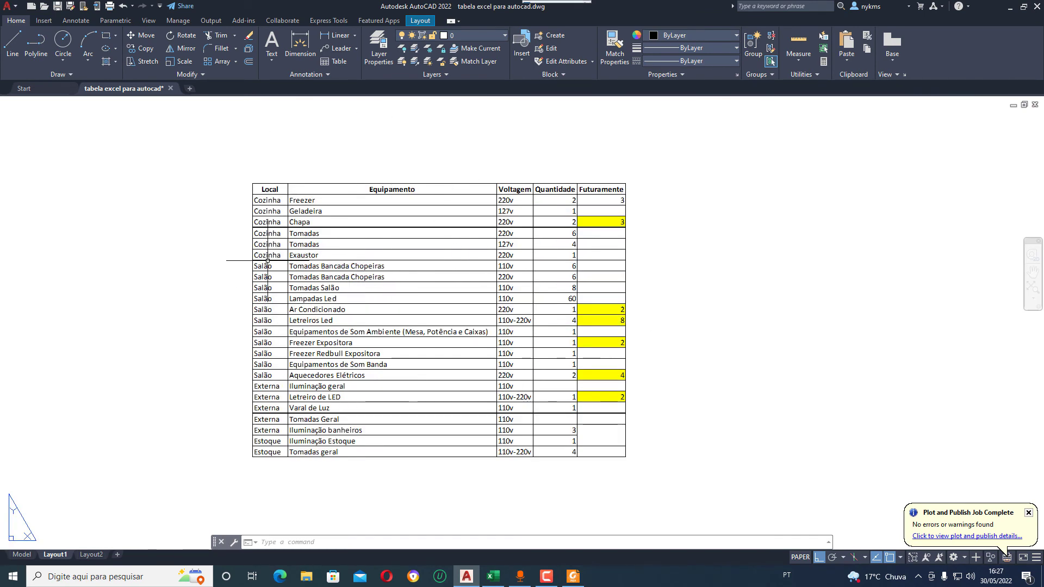
{"action": "left_click", "coordinate": [338, 184]}
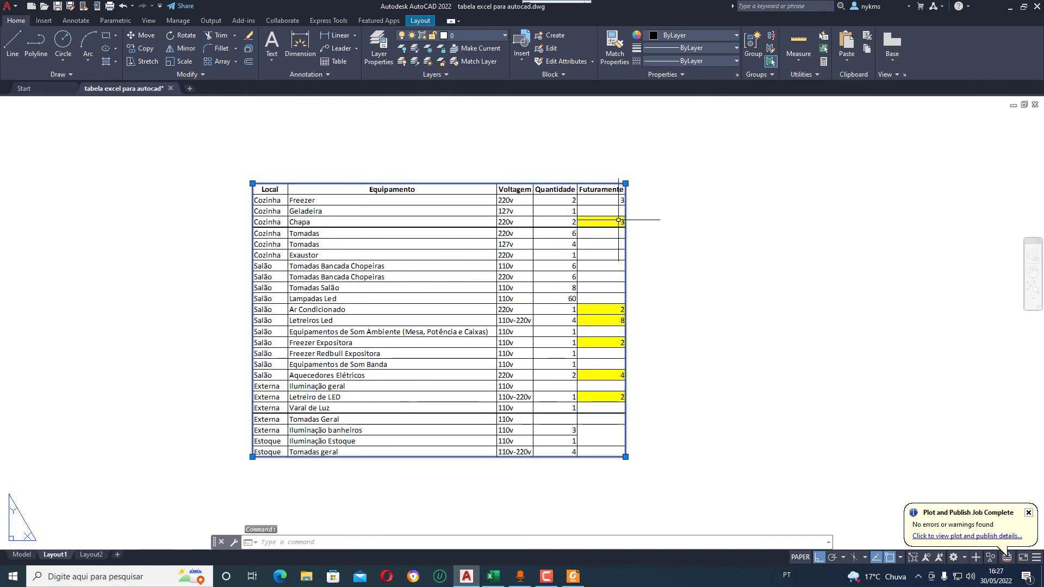
{"action": "left_click", "coordinate": [493, 577]}
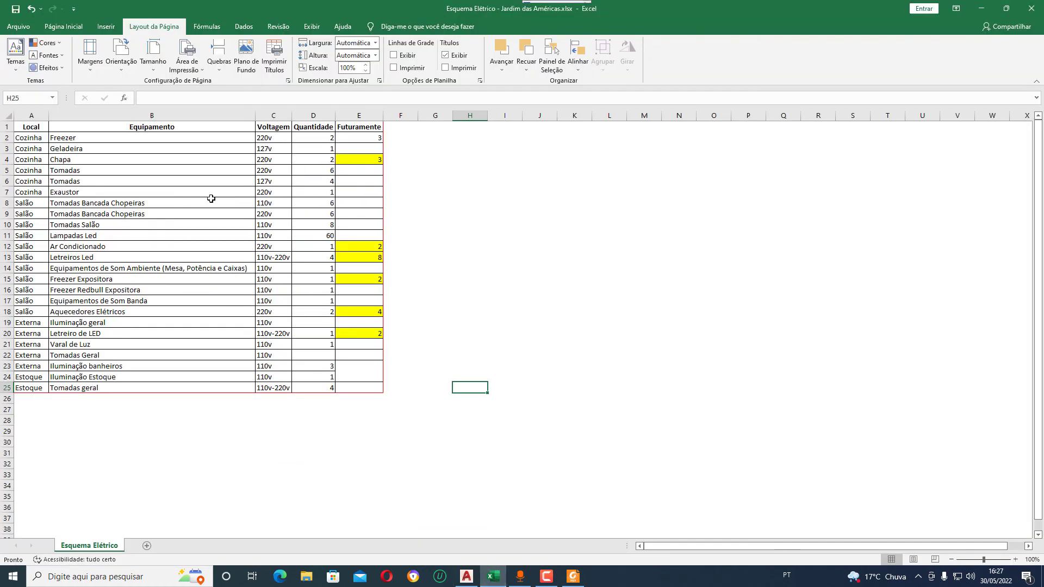
{"action": "key", "text": "alt+Tab"}
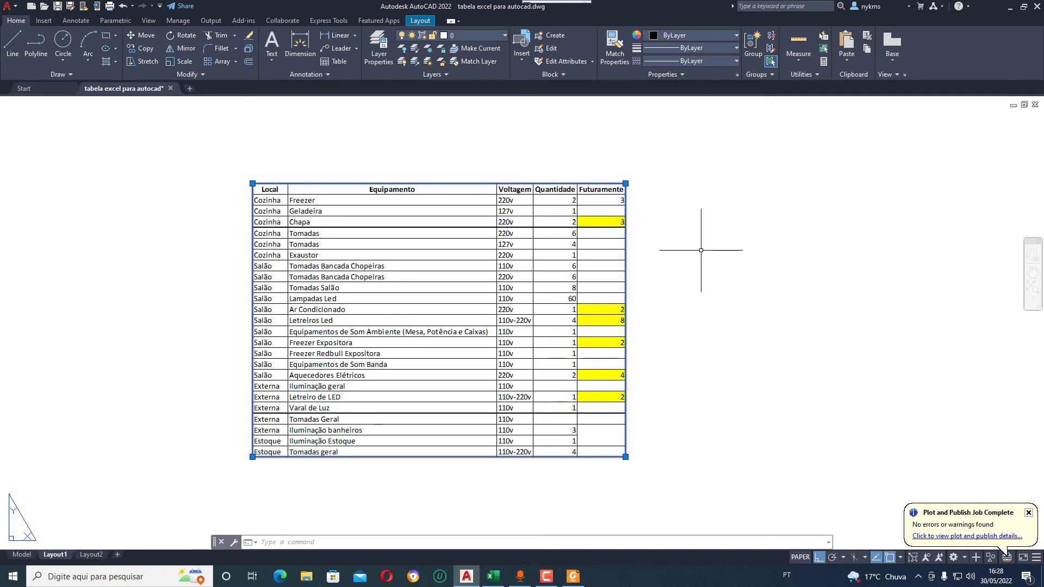
{"action": "key", "text": "Escape"}
{"action": "scroll", "coordinate": [175, 207], "scroll_direction": "down", "scroll_amount": 2}
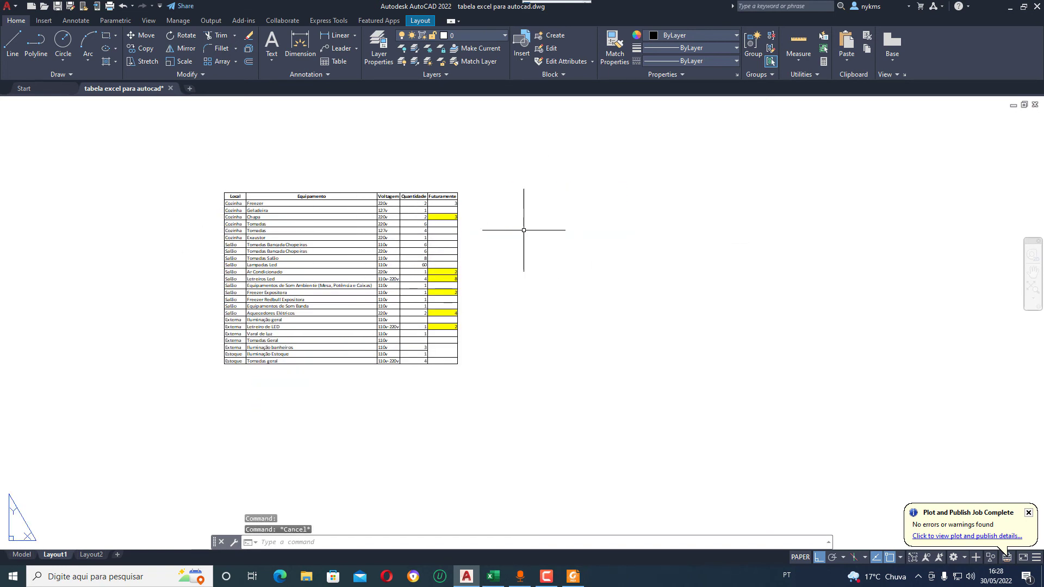
Copy Excel range A1:E25 and paste it into the AutoCAD layout with Ctrl+V.
{"action": "left_click", "coordinate": [497, 572]}
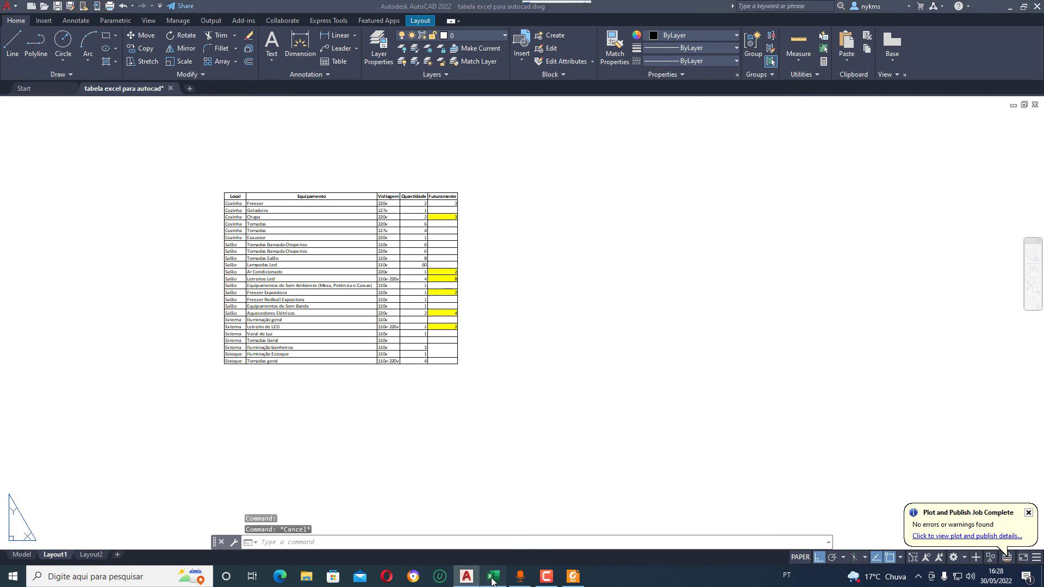
{"action": "left_click_drag", "start_coordinate": [366, 387], "coordinate": [31, 126]}
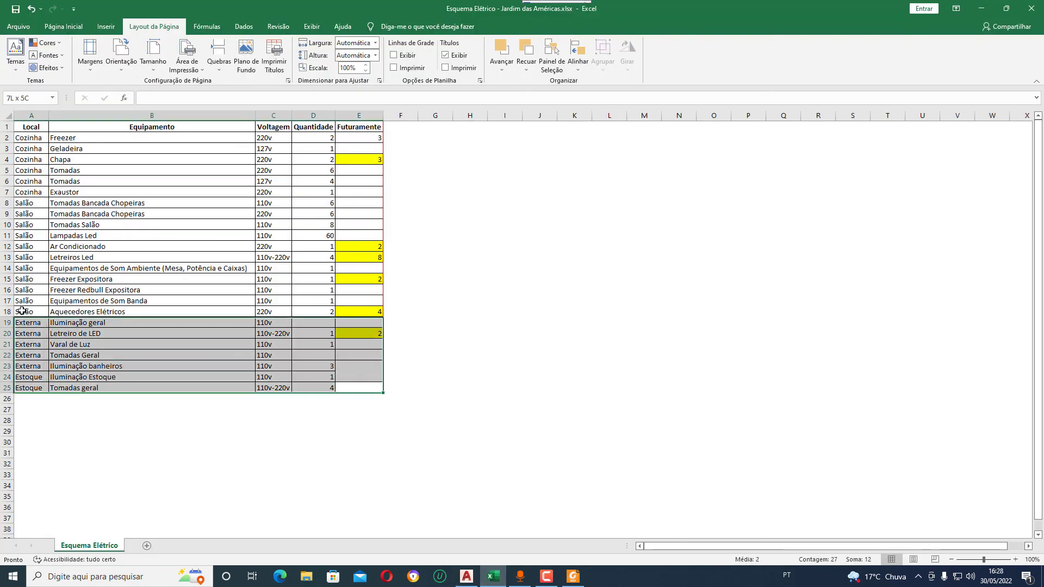
{"action": "right_click", "coordinate": [191, 170]}
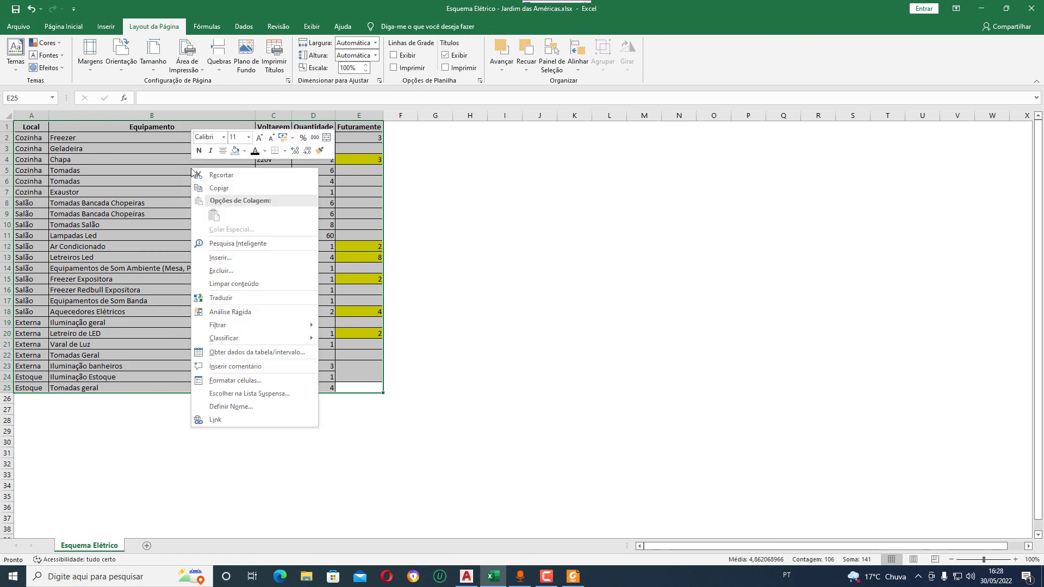
{"action": "left_click", "coordinate": [219, 187]}
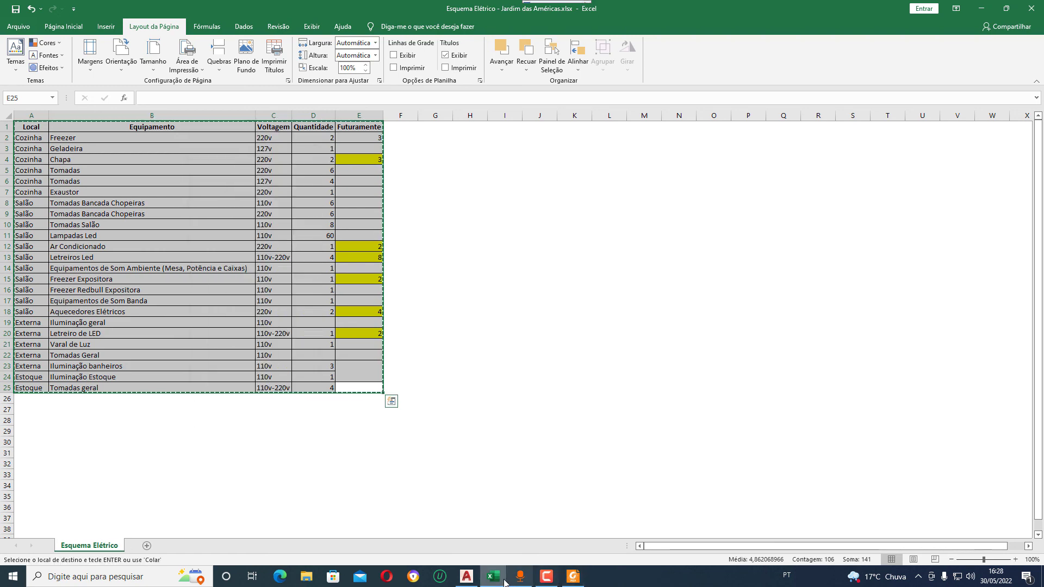
{"action": "left_click", "coordinate": [466, 577]}
{"action": "key", "text": "ctrl+v"}
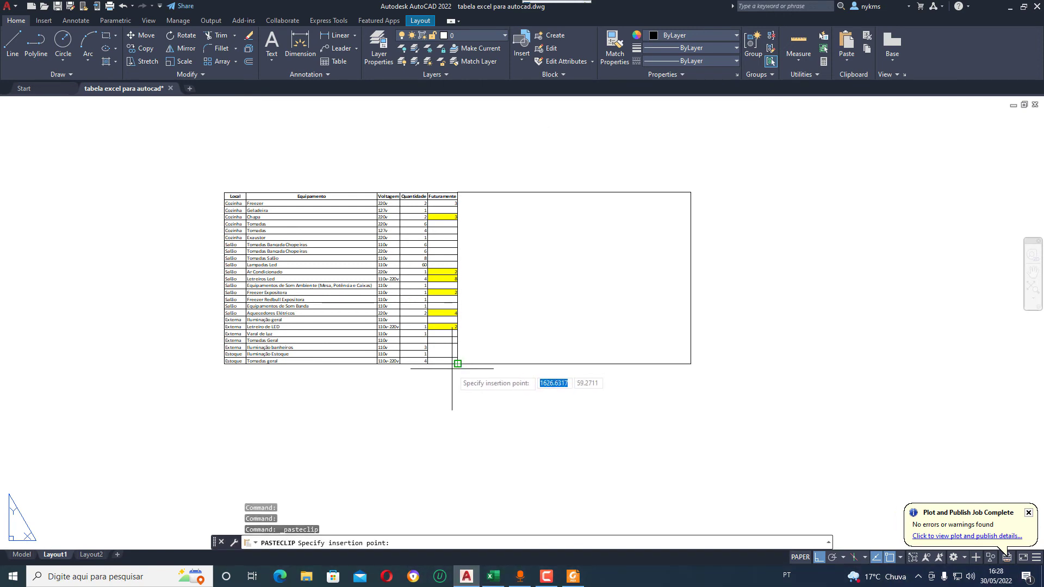
Place the pasted table copy to the right of the linked table and zoom to view both.
{"action": "left_click", "coordinate": [528, 364]}
{"action": "scroll", "coordinate": [762, 225], "scroll_direction": "up", "scroll_amount": 2}
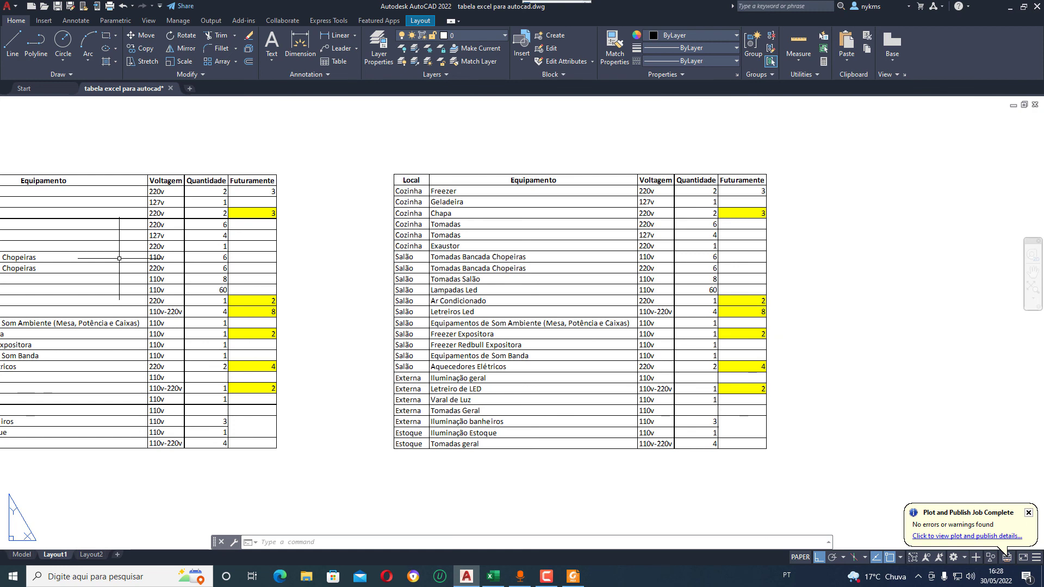
{"action": "scroll", "coordinate": [536, 269], "scroll_direction": "down", "scroll_amount": 2}
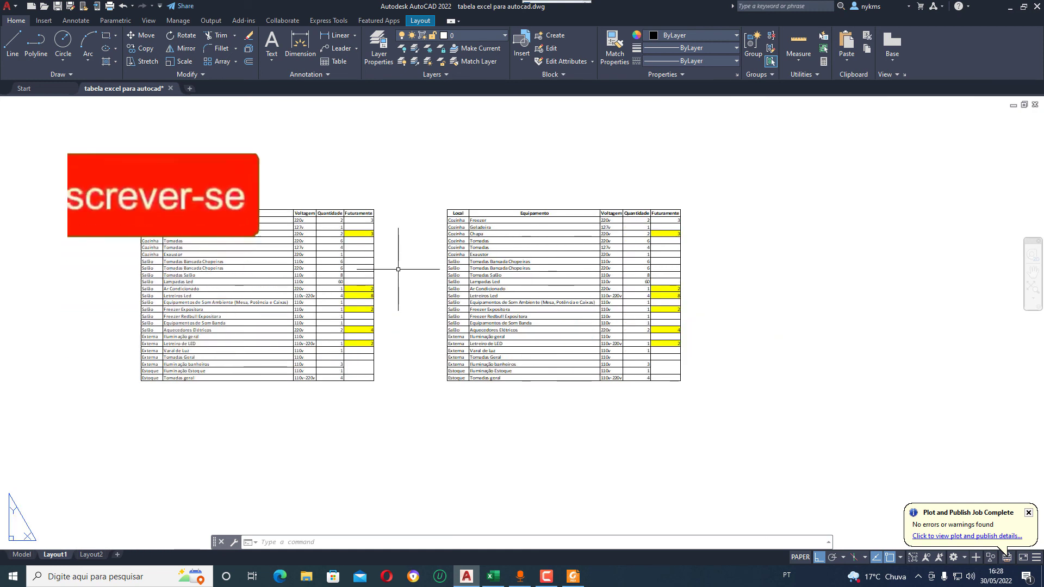
{"action": "scroll", "coordinate": [375, 265], "scroll_direction": "up", "scroll_amount": 2}
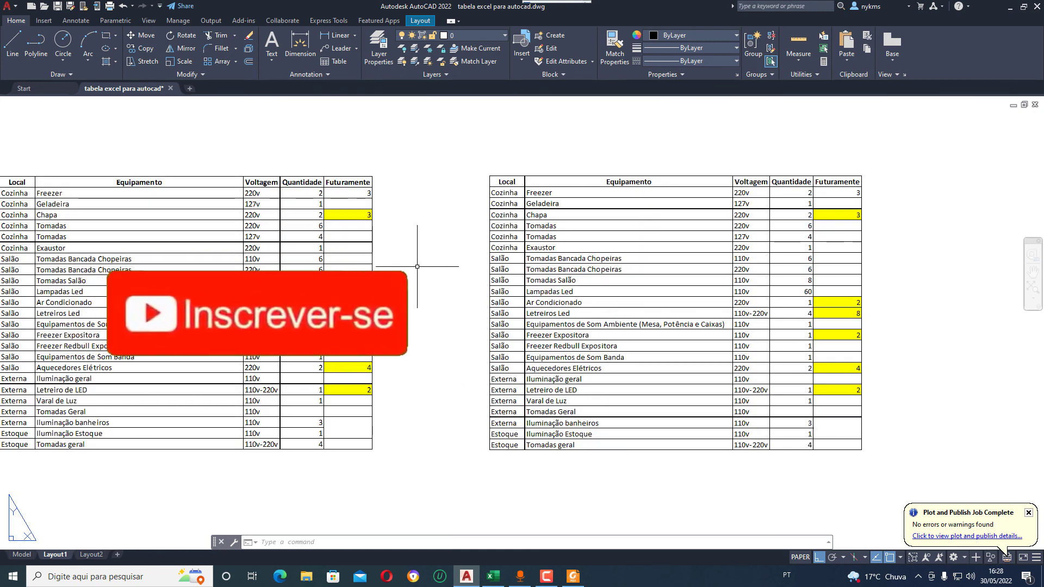